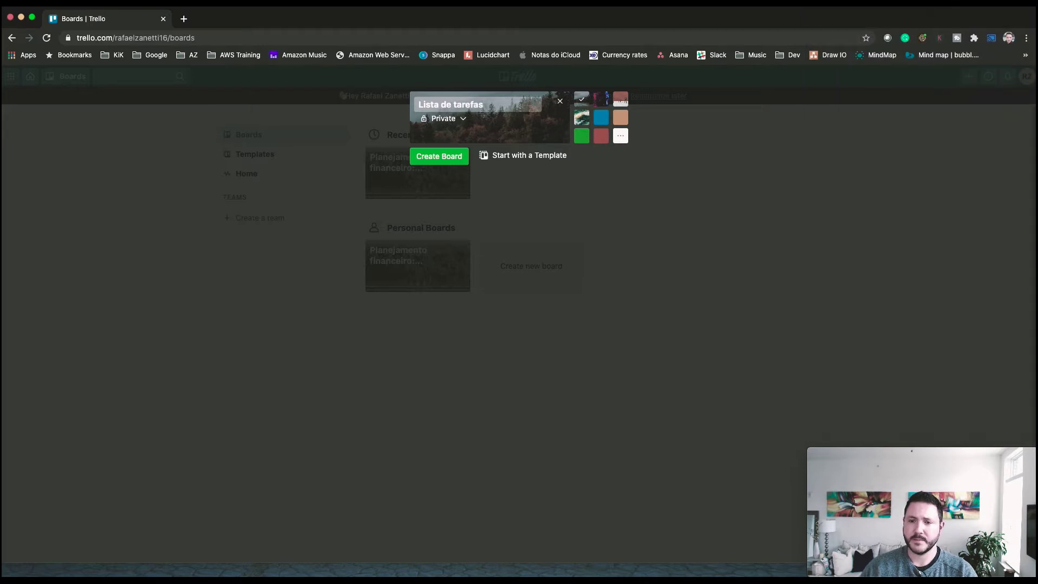
- Create the private board "Lista de tarefas" with the surfer-on-a-wave photo as its background
click(582, 118)
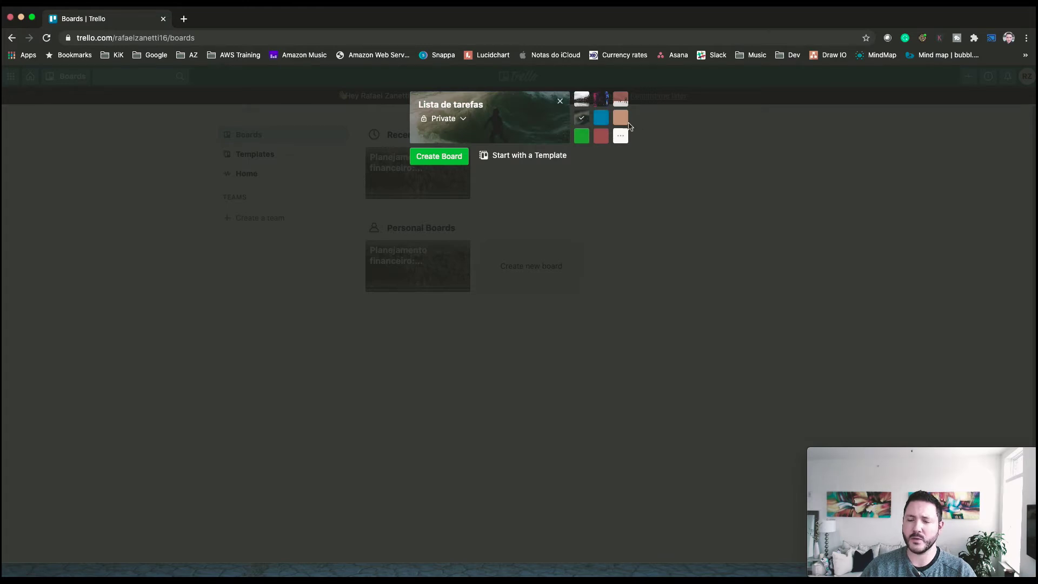
click(445, 157)
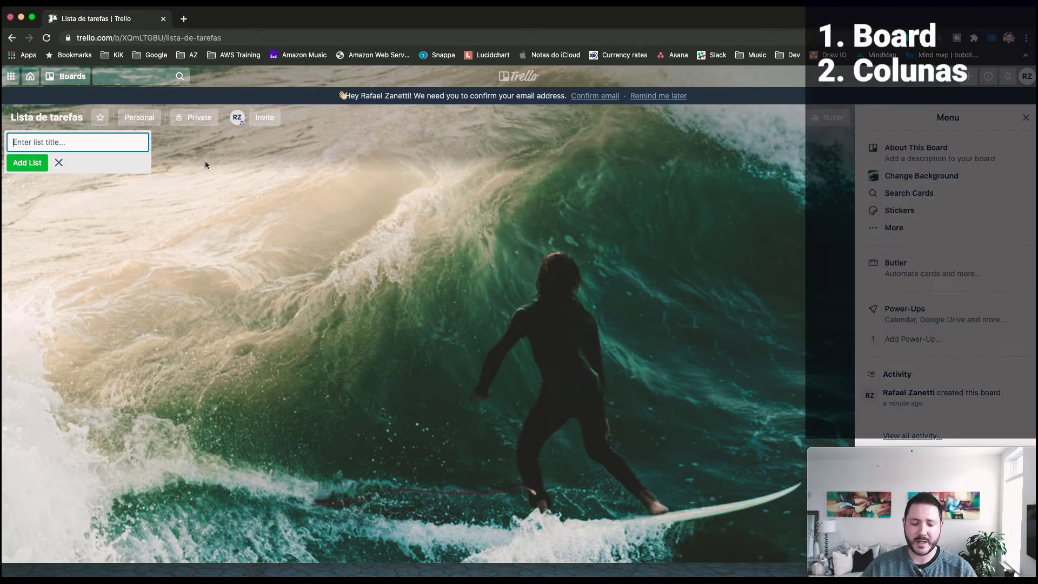
- Add five lists to the board, in order: "A fazer", "Prioridade", "Fazendo", "Bloqueado" and "Feito"
text(A fazer)
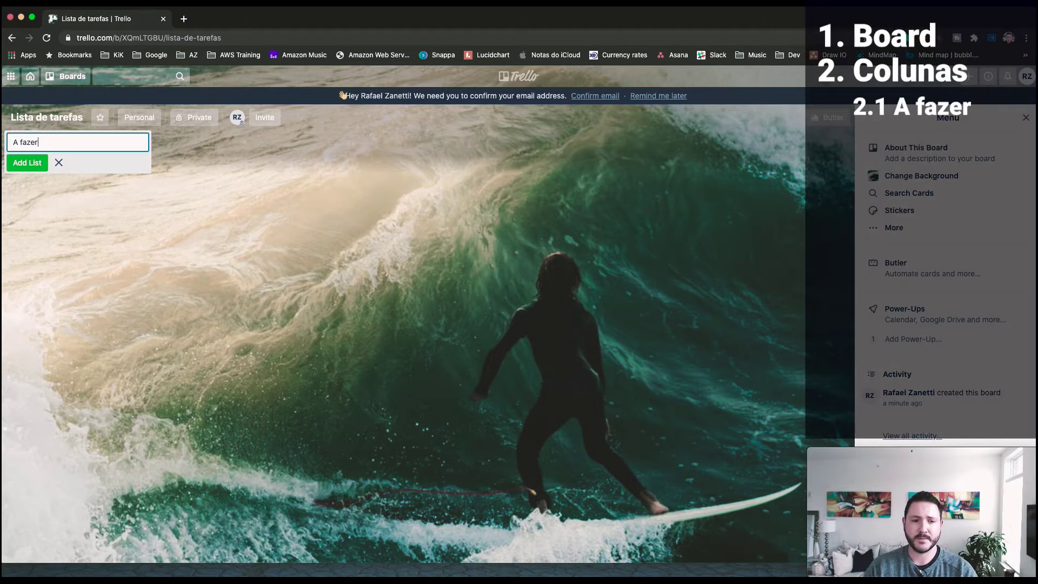
key(Return)
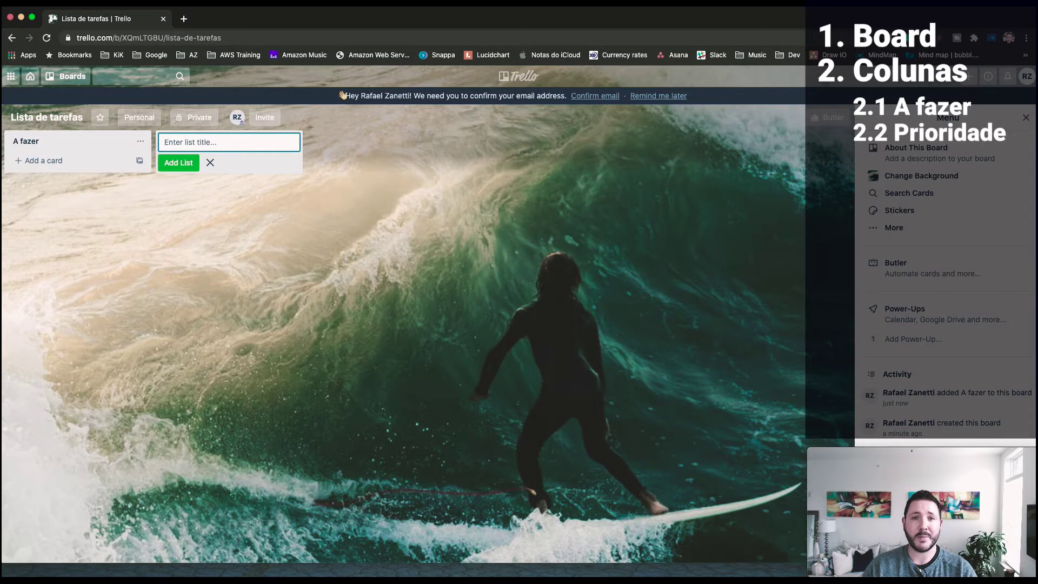
text(Prioridade)
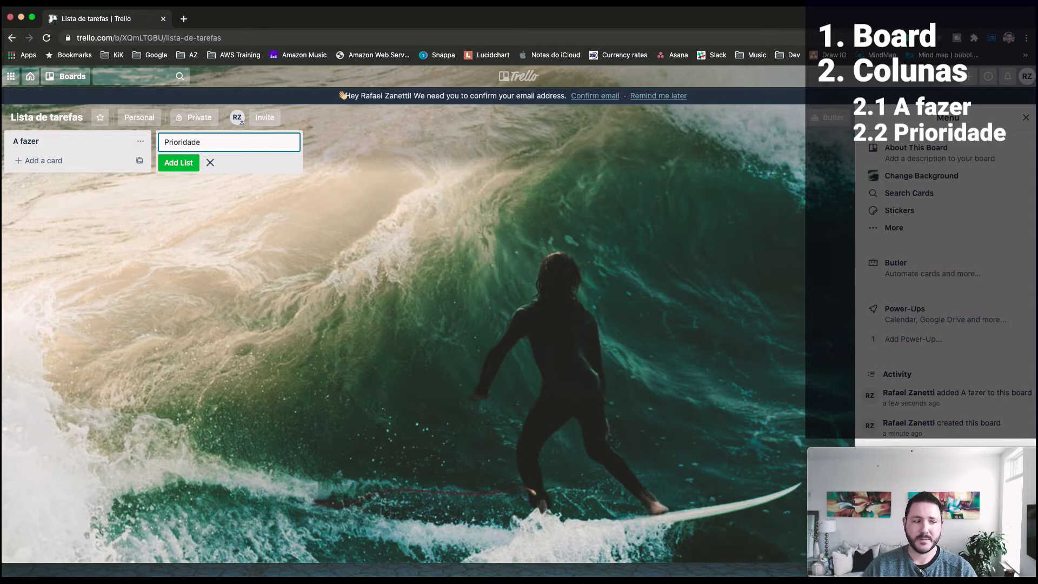
key(Return)
text(Fazendo)
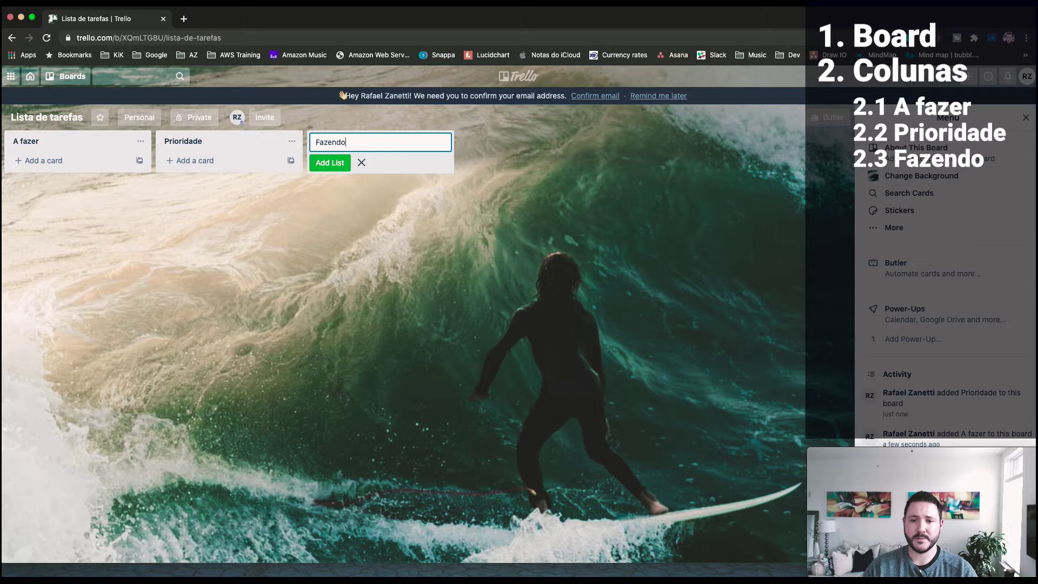
key(Return)
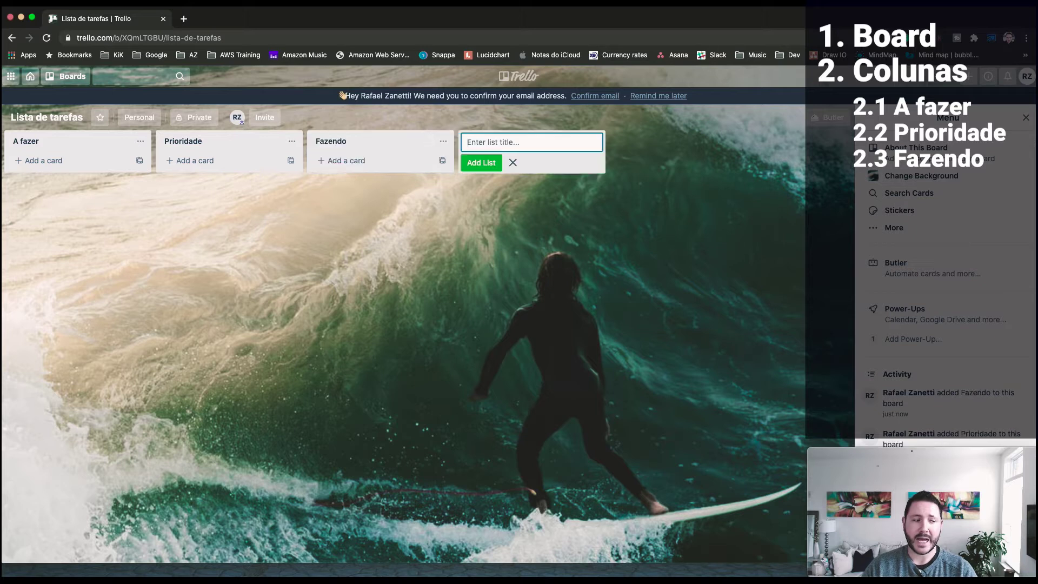
text(Bloqueado)
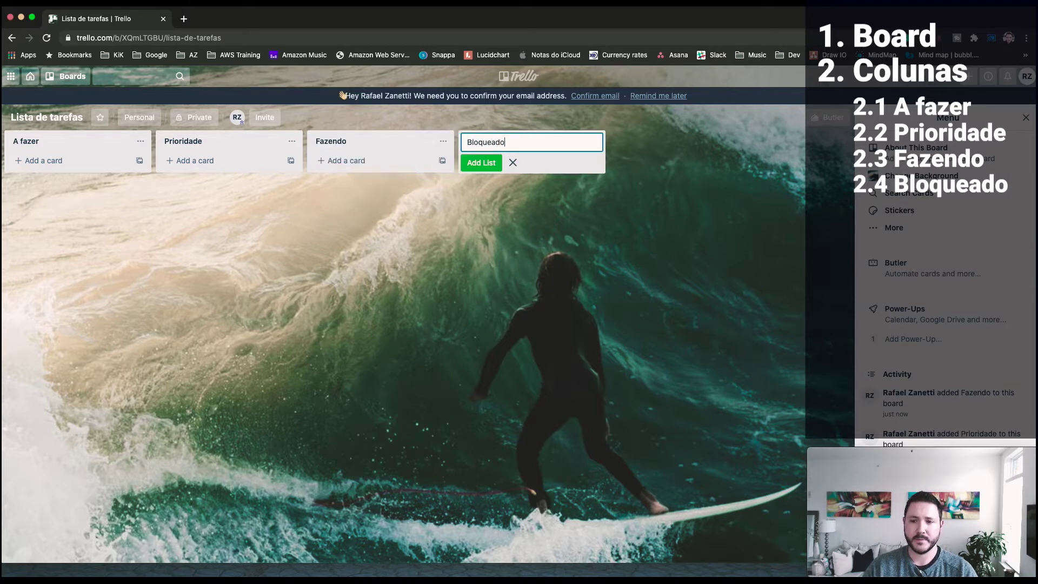
key(Return)
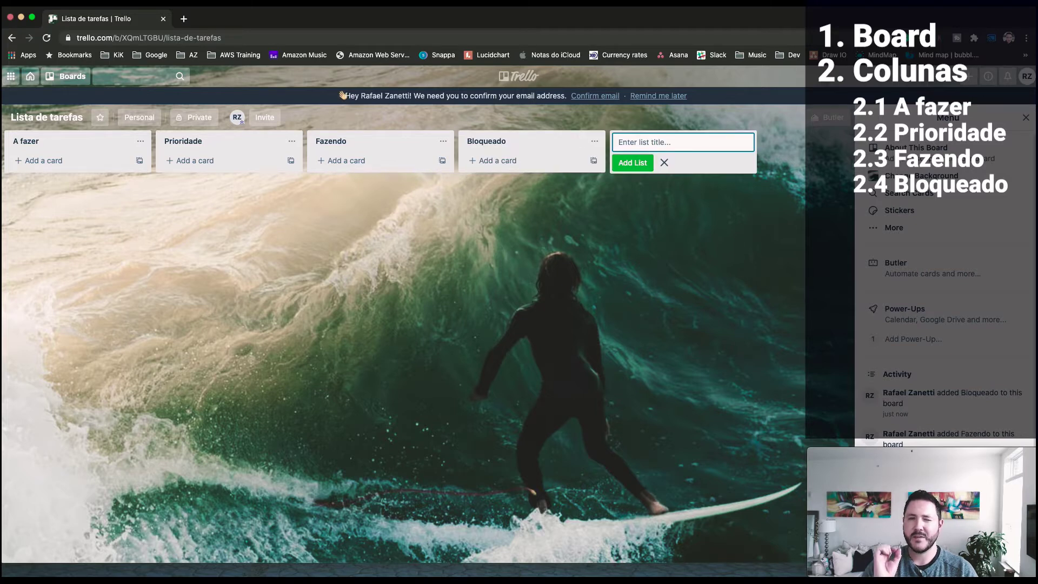
text(Feito)
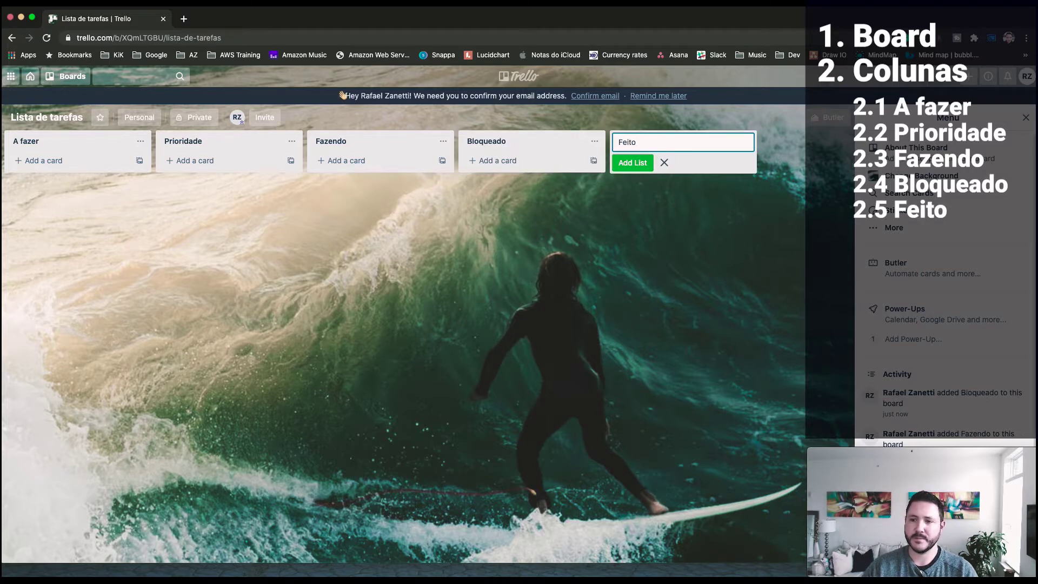
key(Return)
key(Escape)
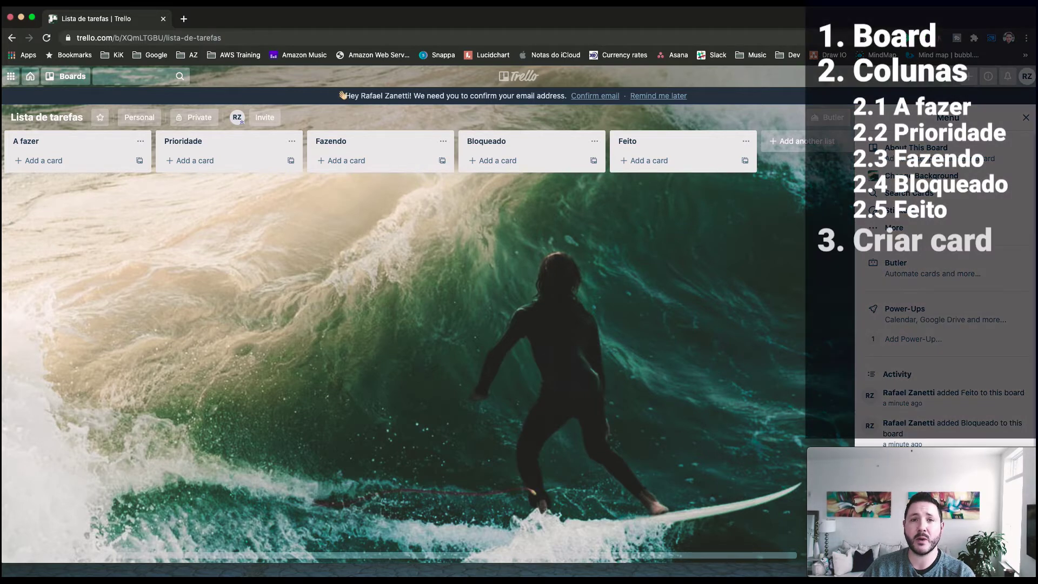
- Add a card titled "Criação do relatório financeiro" to the "A fazer" list
click(51, 161)
click(65, 201)
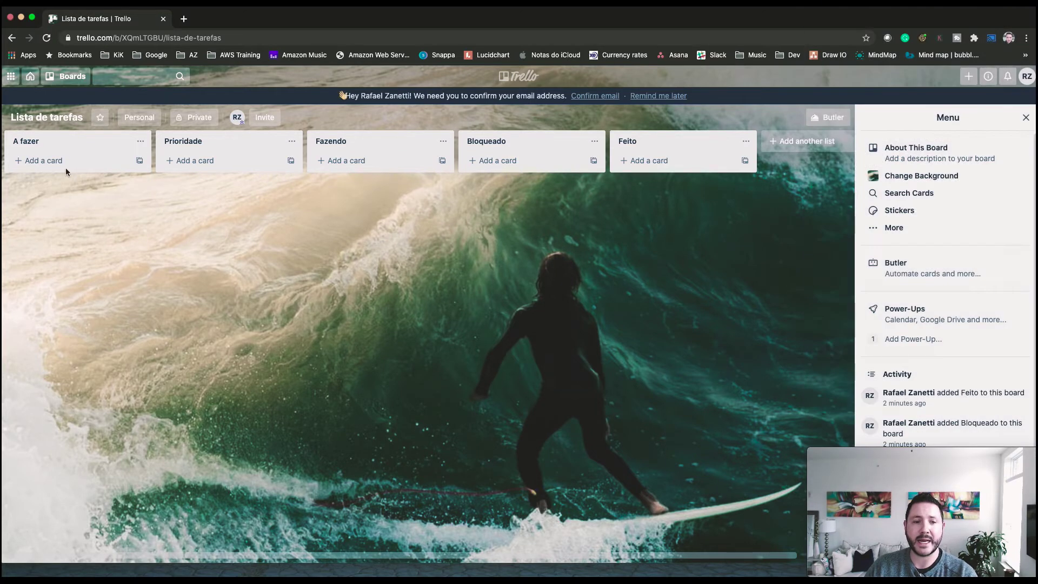
click(64, 165)
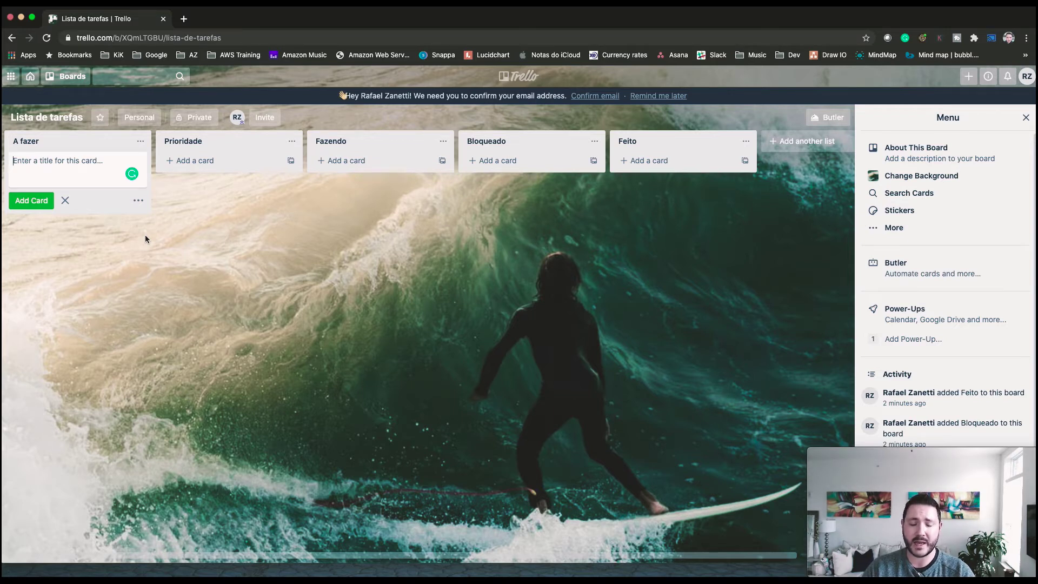
text(Cria)
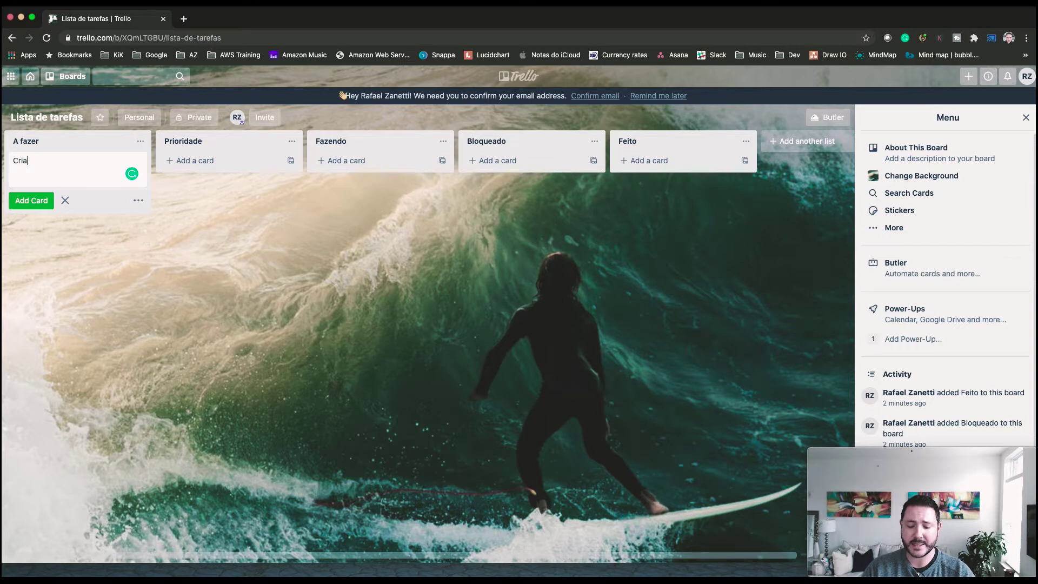
text(ção d)
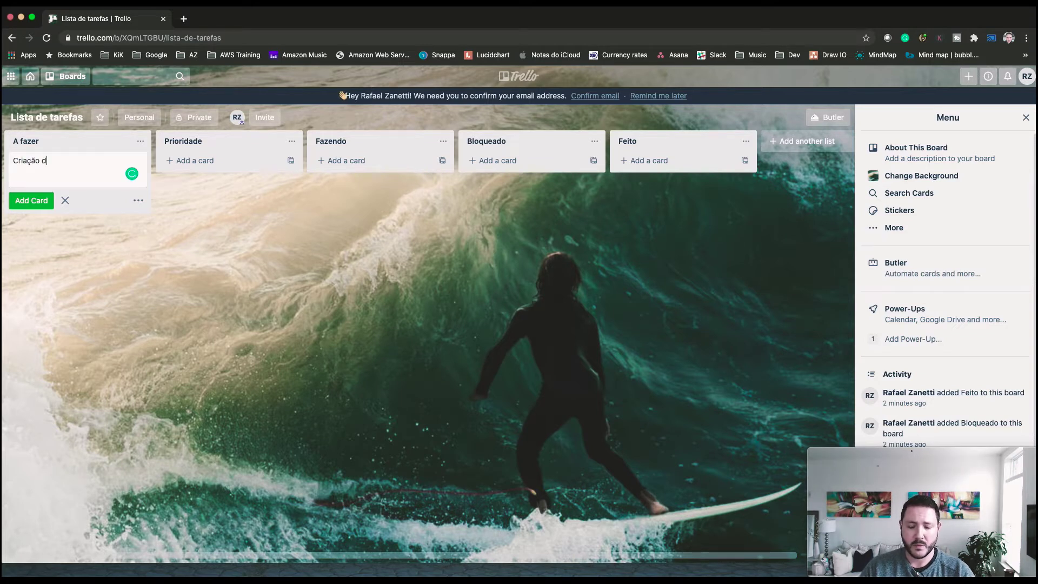
text(o relató)
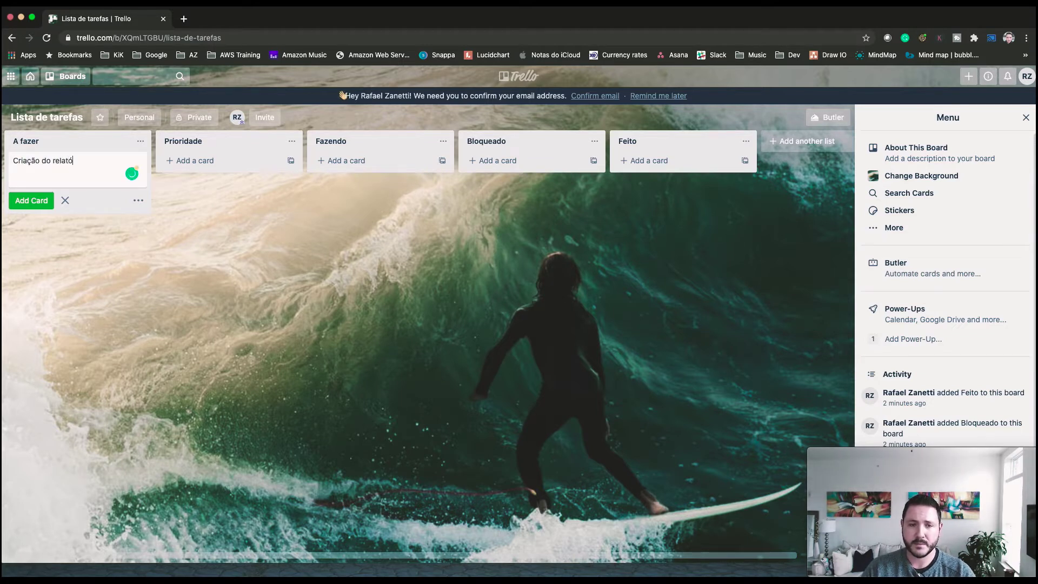
text(rio financeiro)
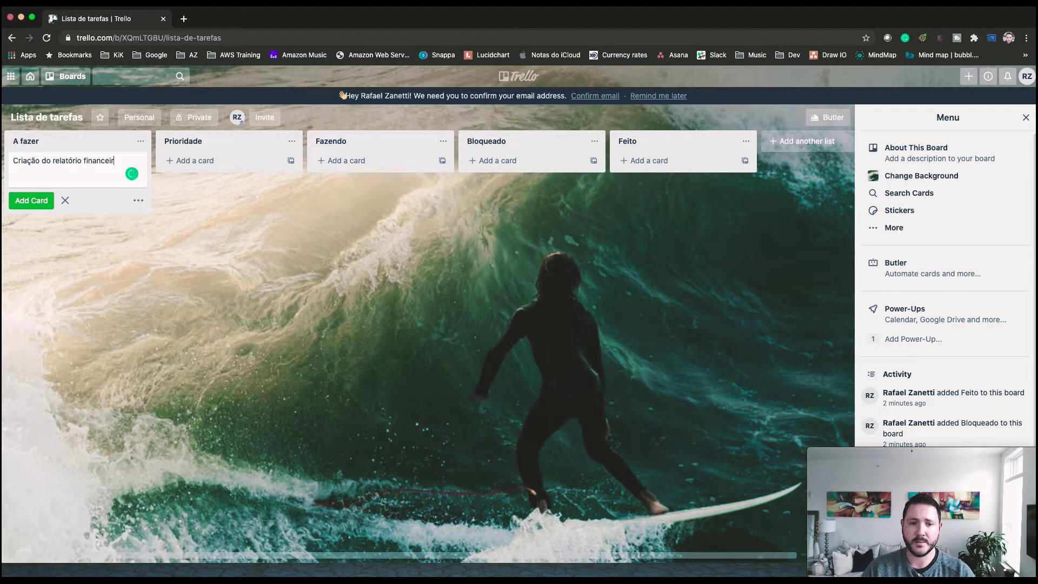
key(Return)
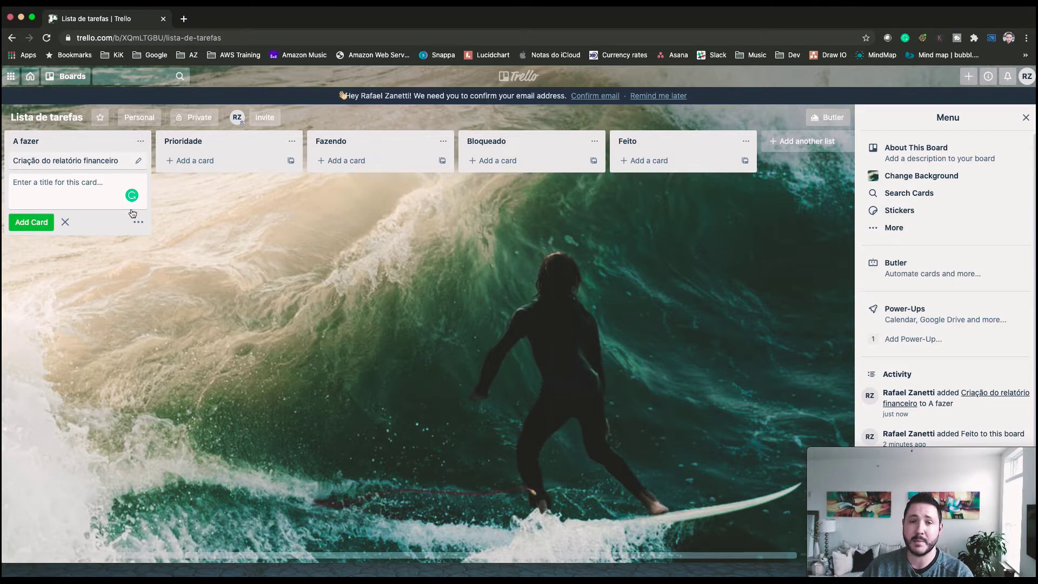
- Save a Portuguese description on the financial report card, naming the finance colleague who requested it and stating delivery "até o dia 22"
click(65, 161)
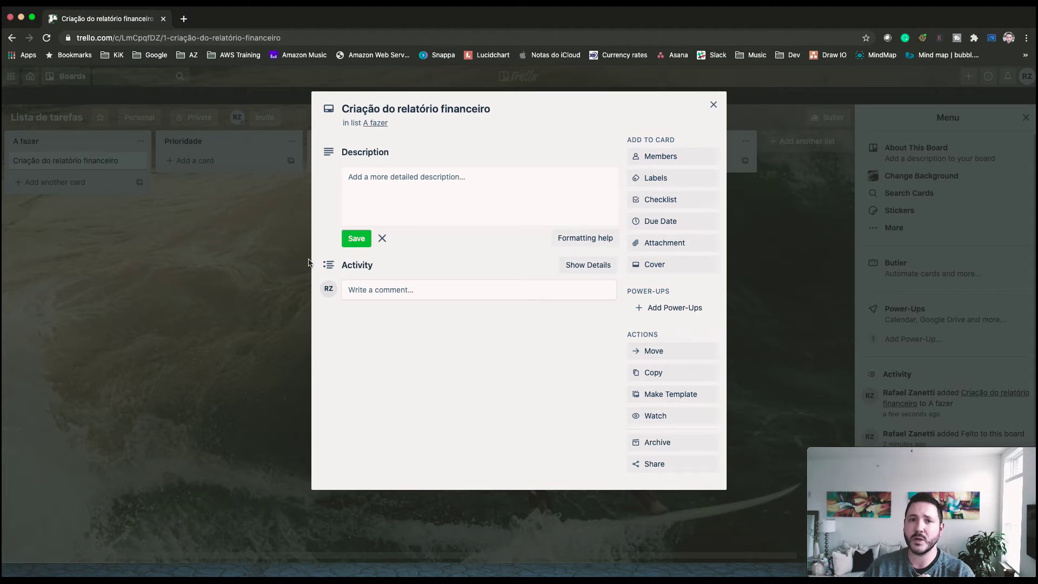
click(404, 203)
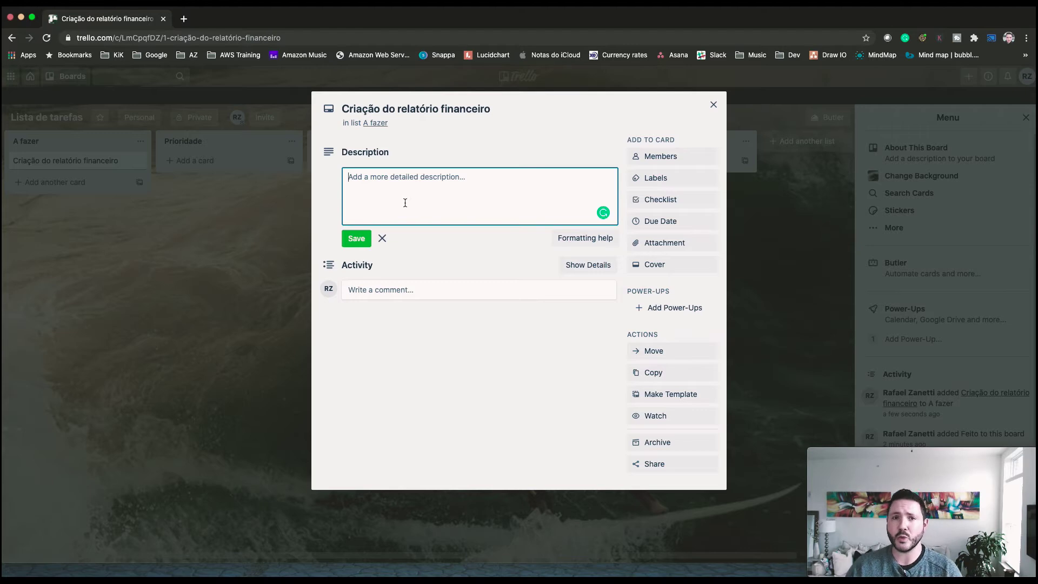
text(Este relatório)
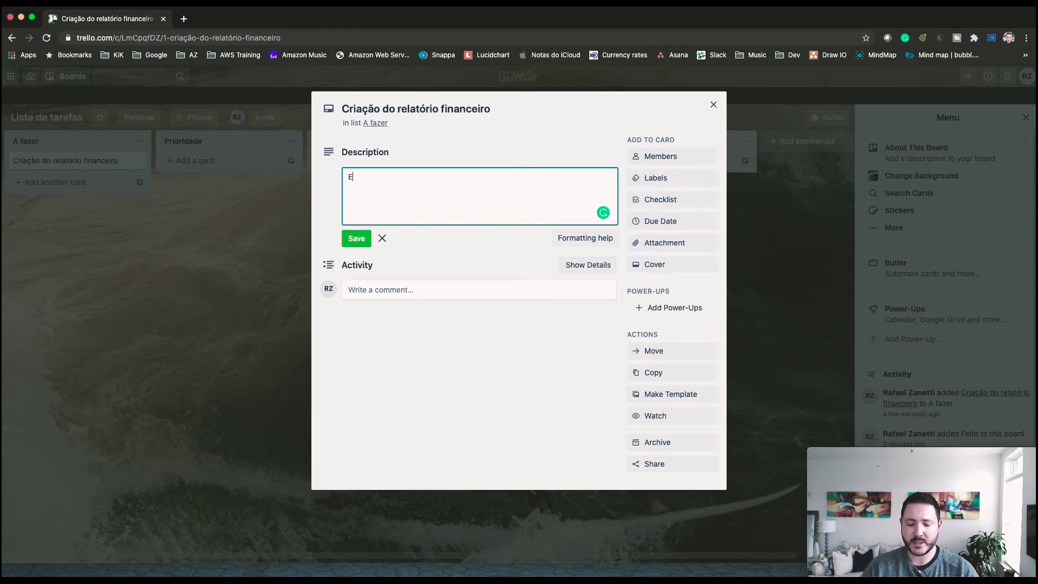
key(super+a)
key(BackSpace)
text(Este re)
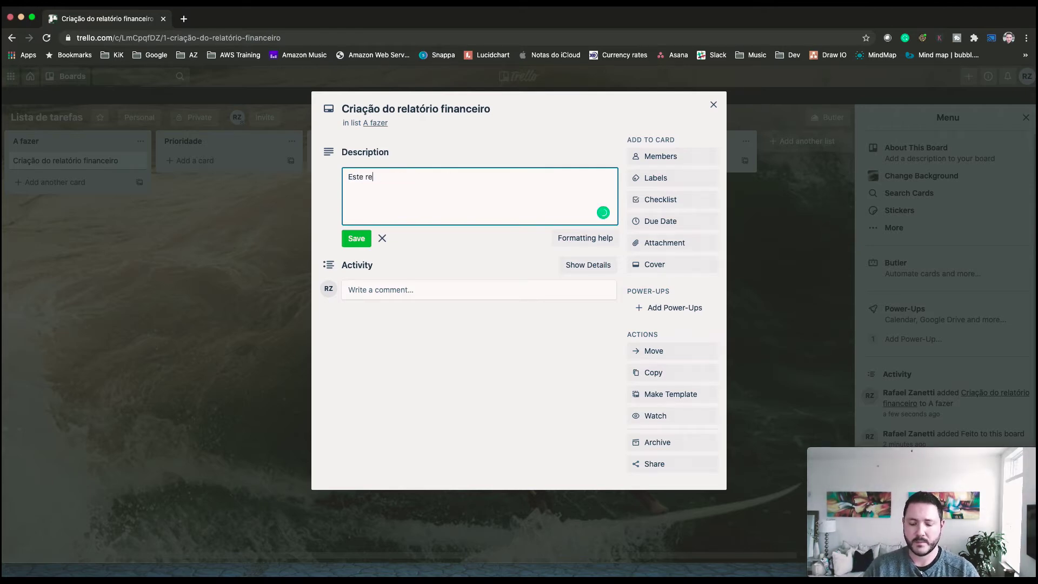
text(latório foi solicitado pelo Rodrigo do f)
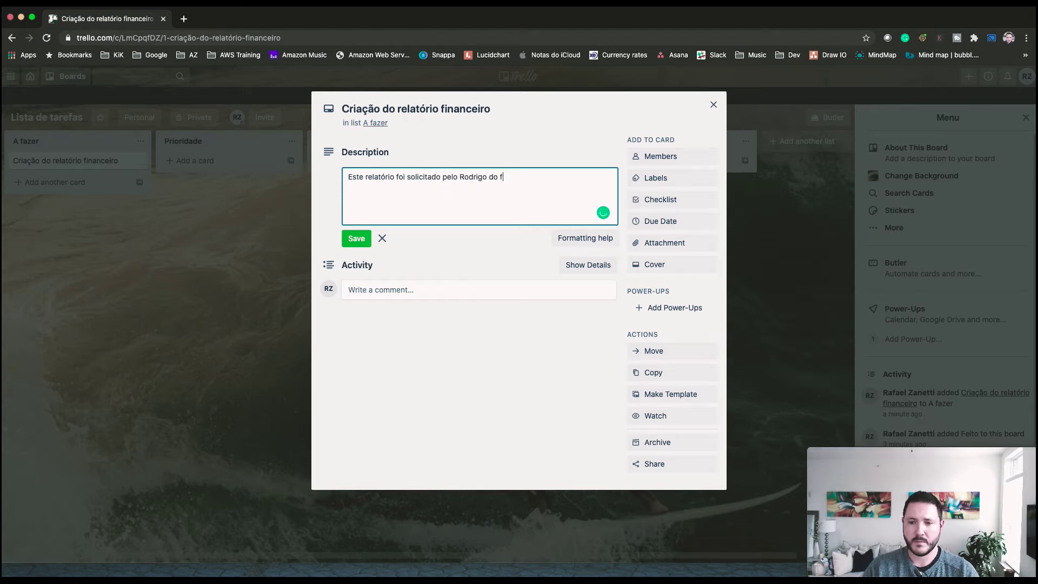
text(inanceiro e deve ser entregue até o dia 22)
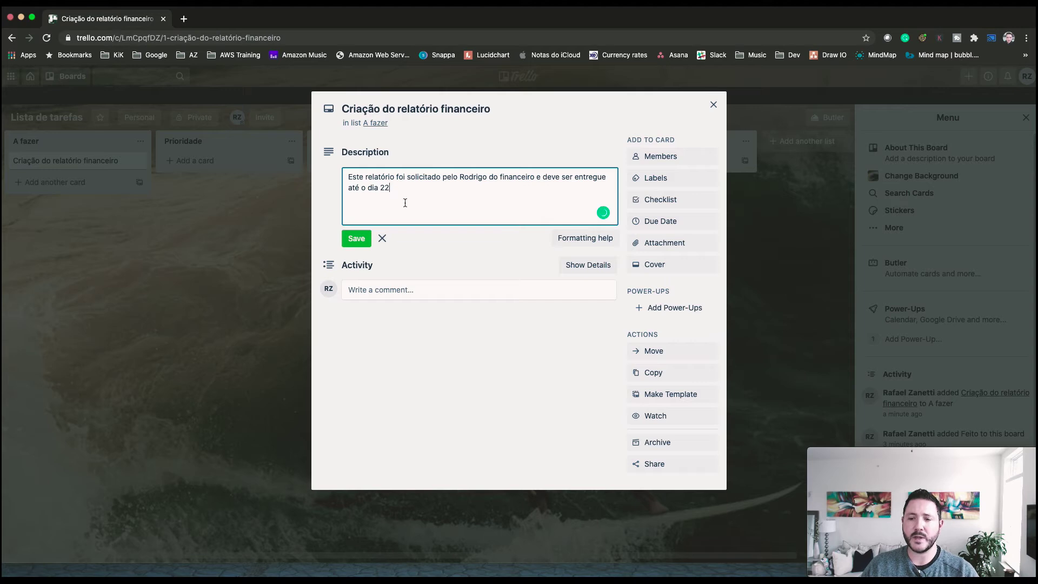
click(357, 238)
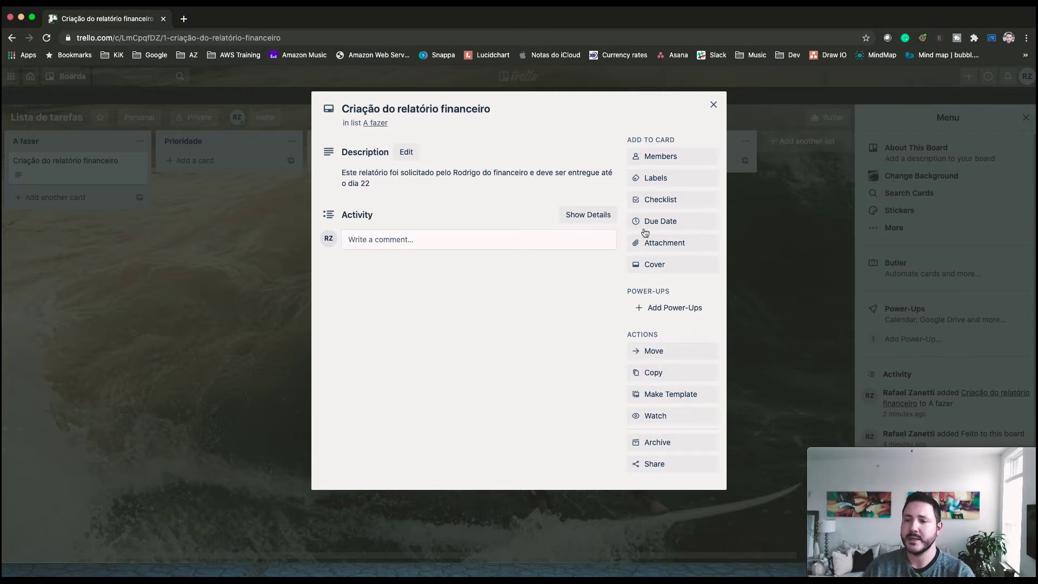
- Apply the yellow label to the card and name that label "Financeiro"
click(651, 179)
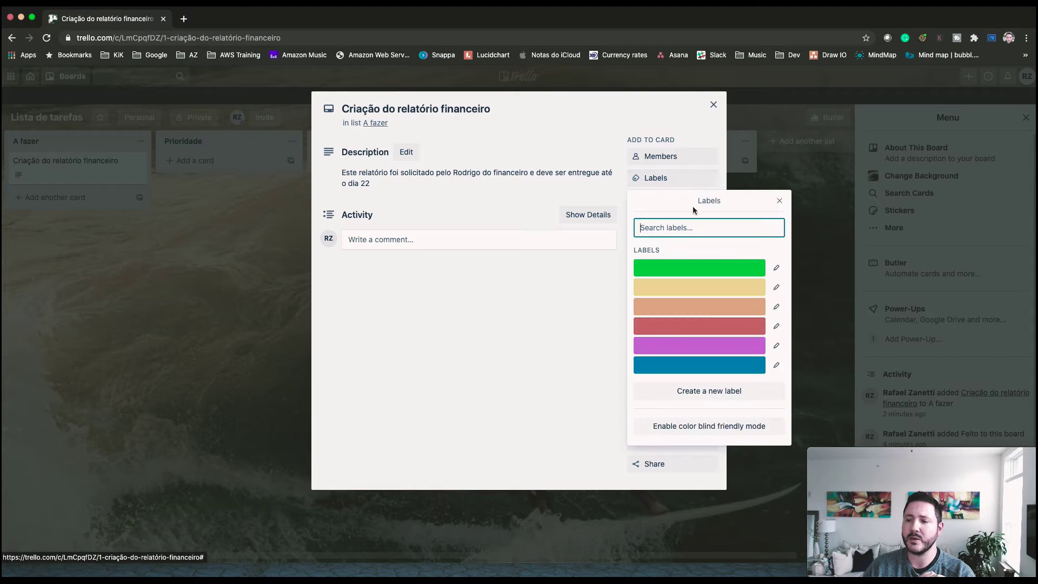
click(735, 296)
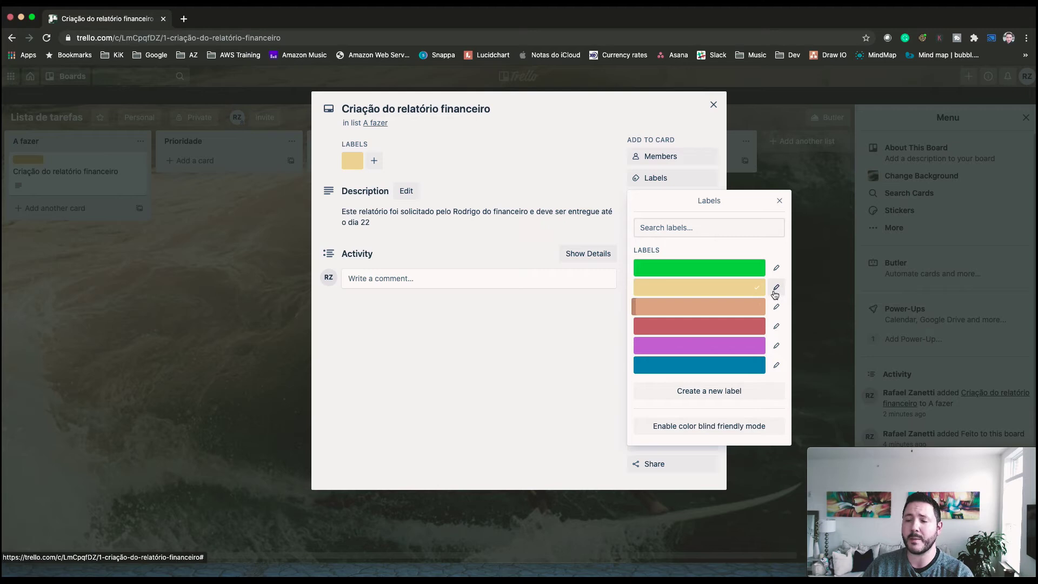
click(775, 288)
text(Financeiro)
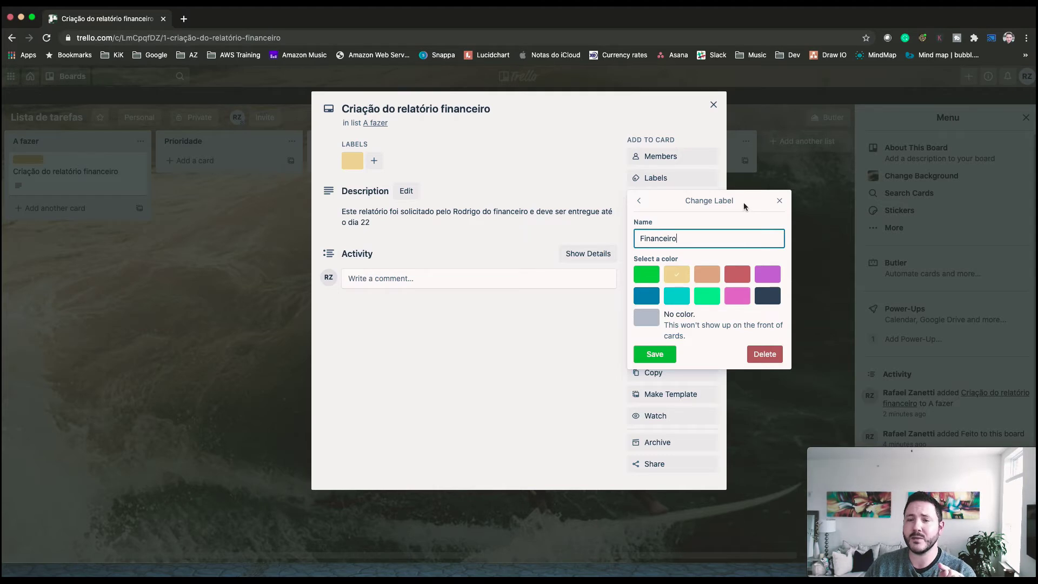
drag(682, 240, 621, 240)
click(655, 352)
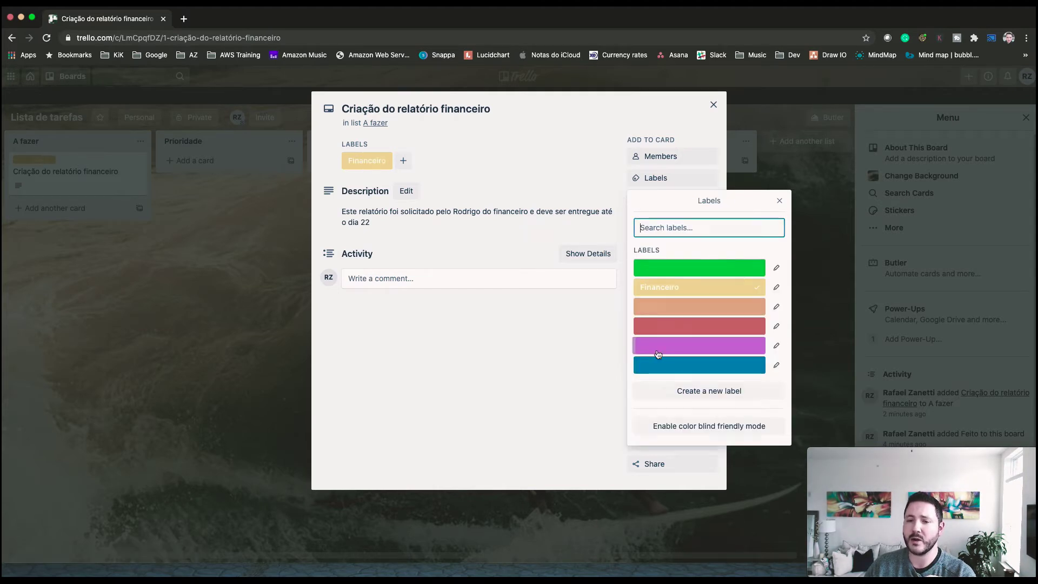
click(531, 353)
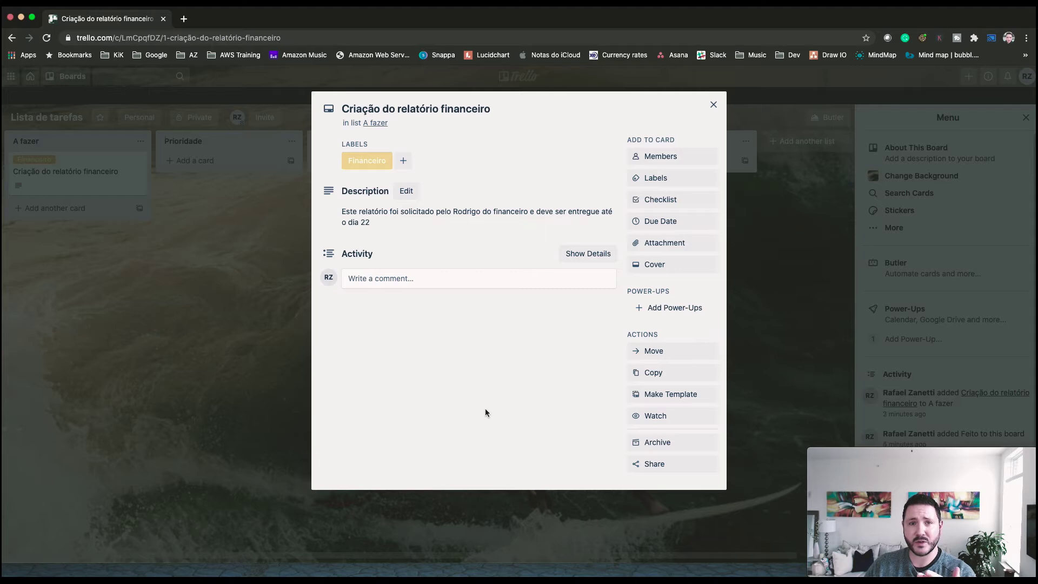
- Set the financial report card's due date to 10/22/2020 at 6:00 PM with a reminder 1 day before
click(675, 223)
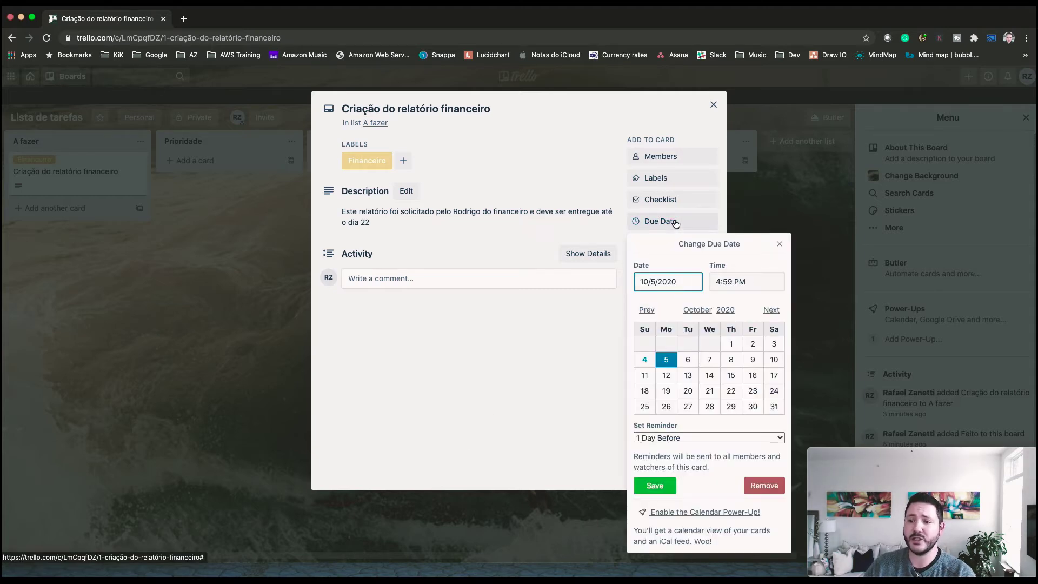
click(740, 395)
click(753, 282)
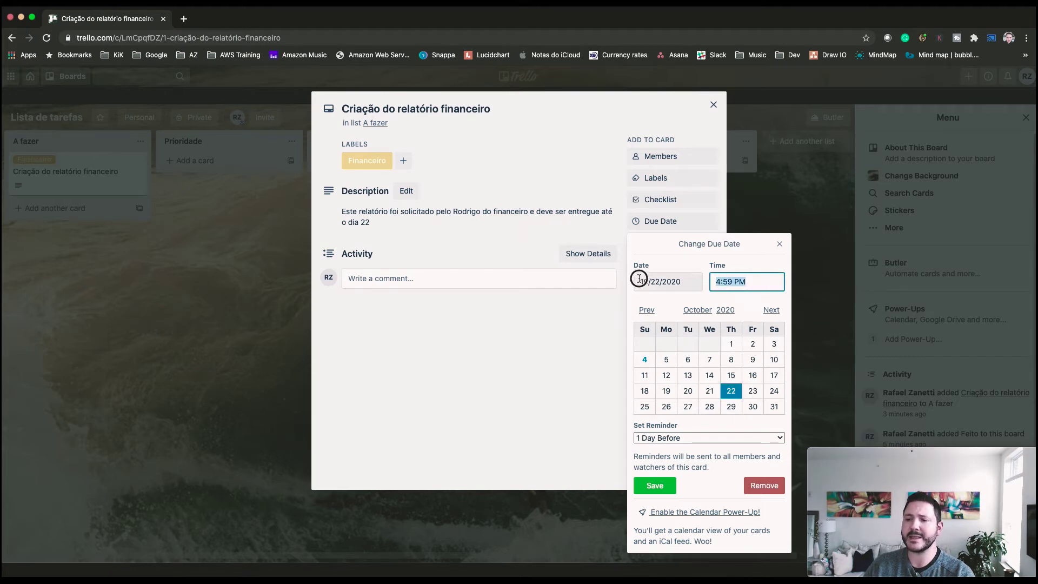
text(6pm)
key(Tab)
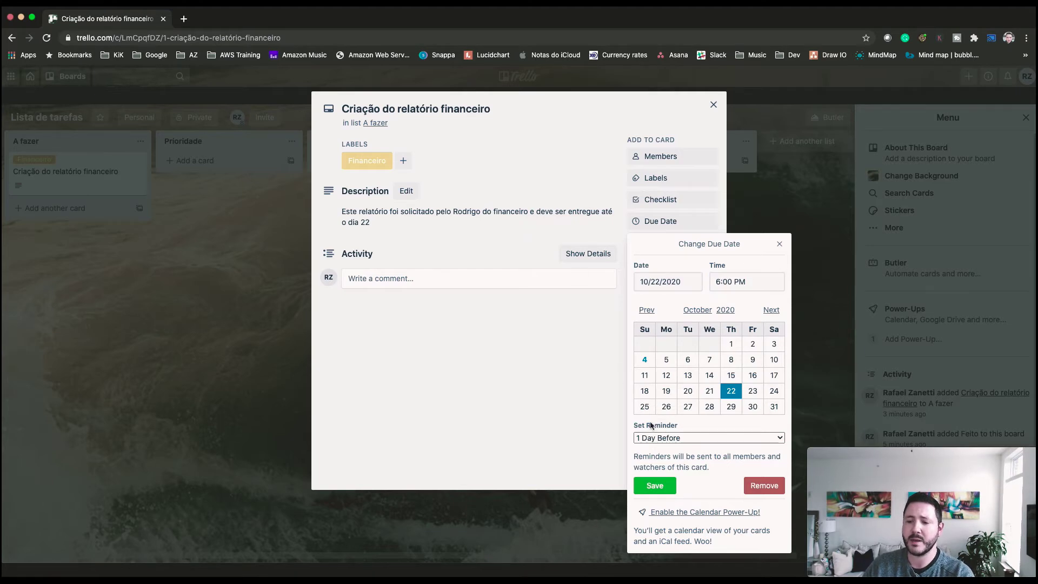
drag(646, 425, 708, 426)
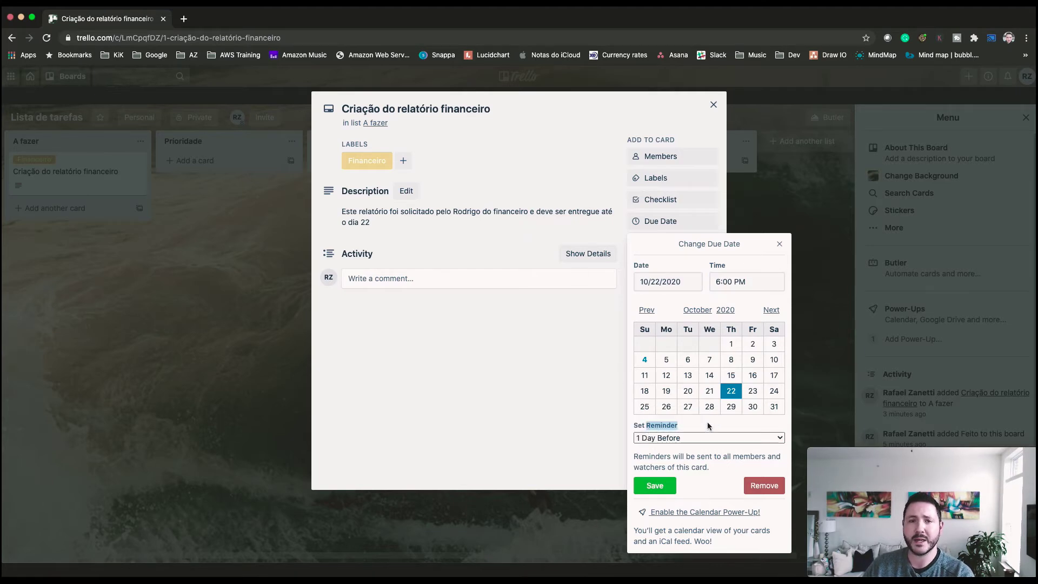
click(670, 440)
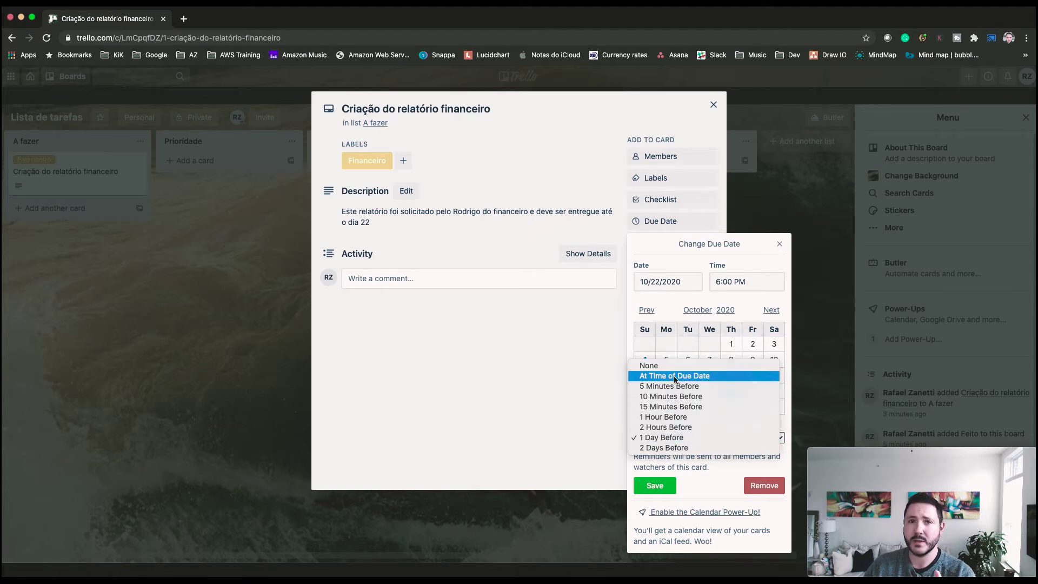
click(670, 437)
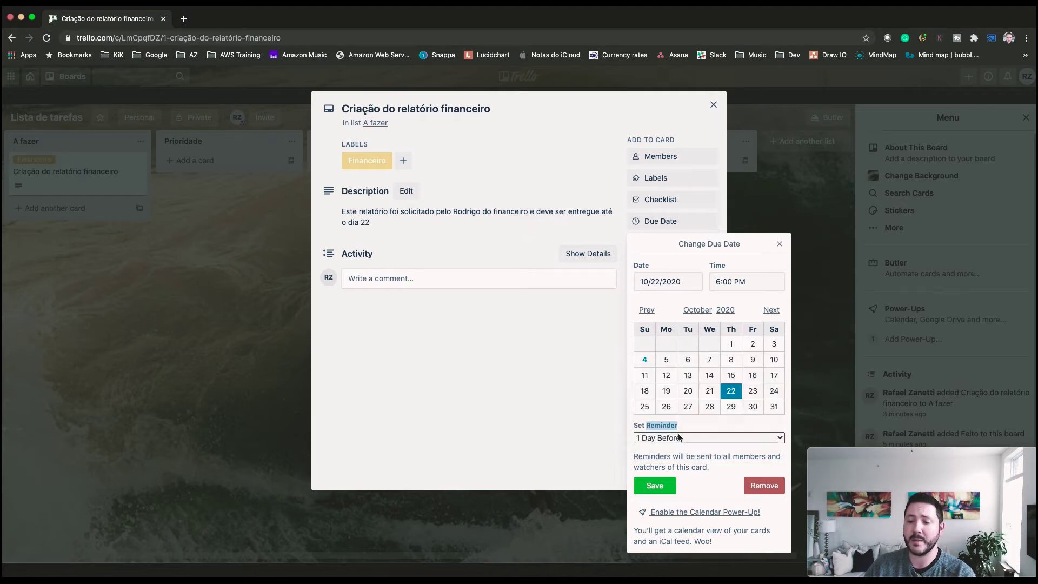
click(661, 486)
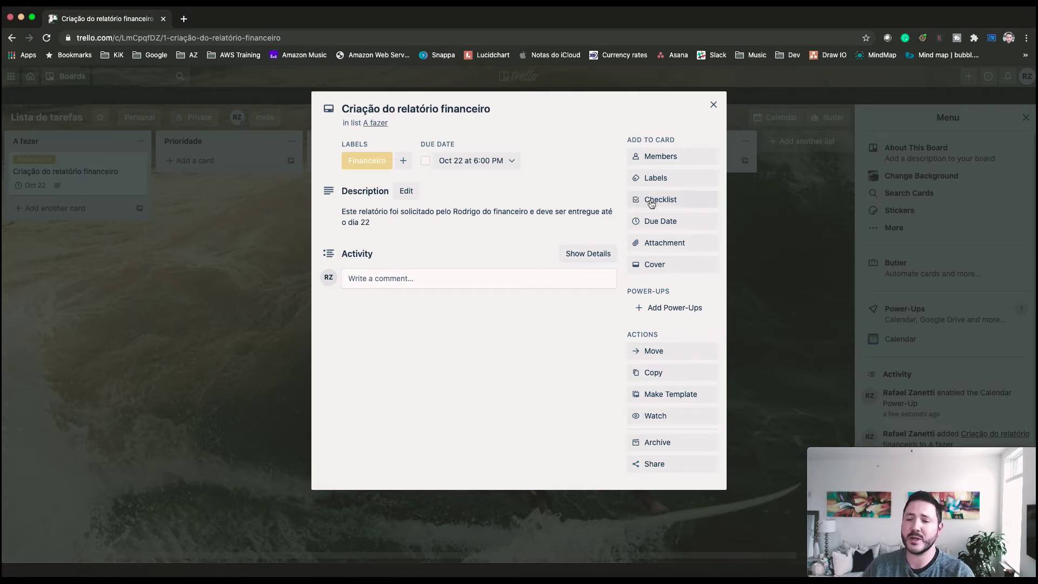
- Assign the board's only member to the financial report card
click(668, 156)
click(679, 249)
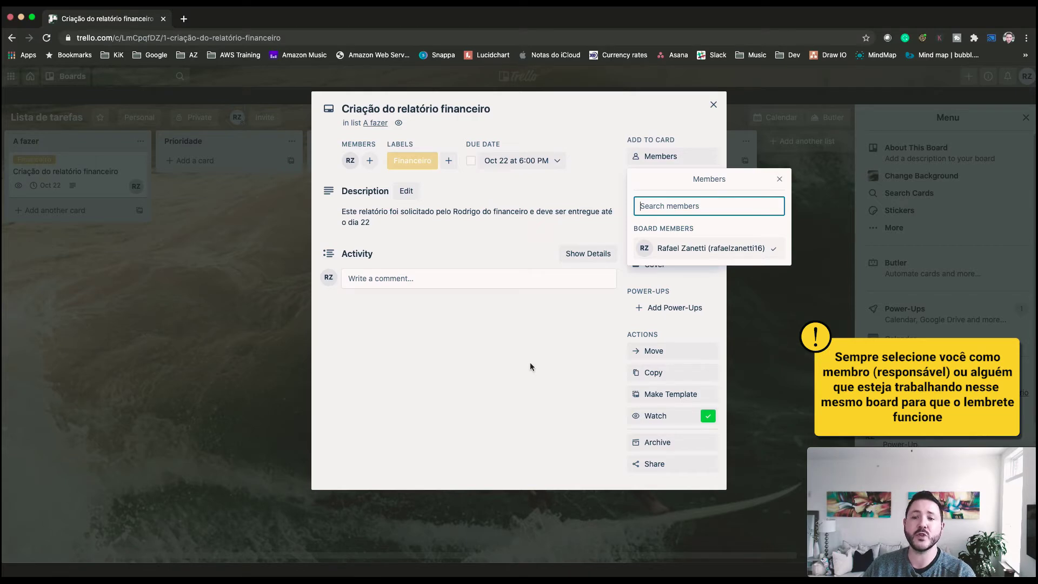
key(Escape)
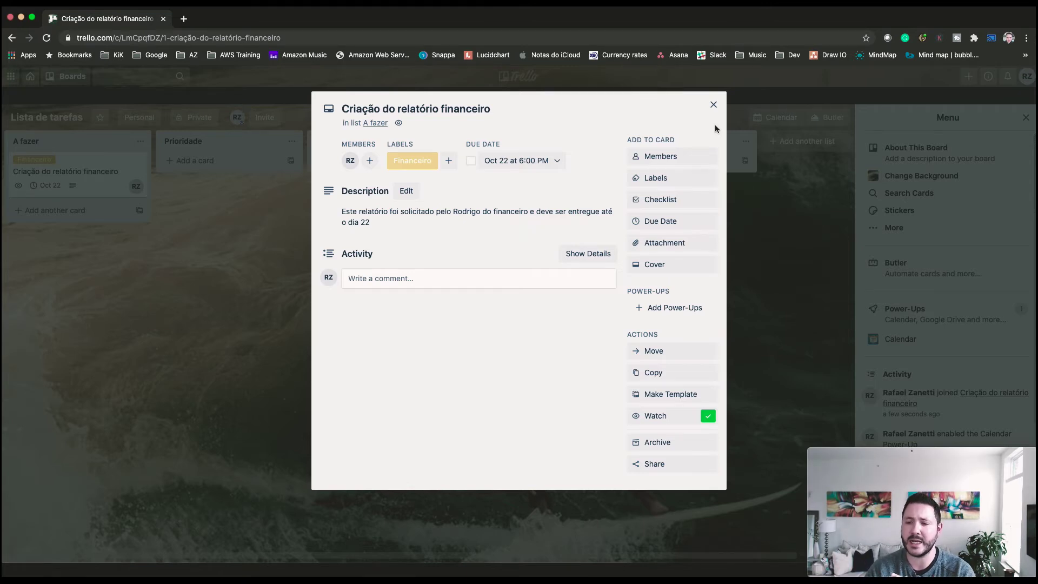
- Post the comment "Este é um comentário" on the card and return to the board, dismissing the Calendar prompt
click(478, 279)
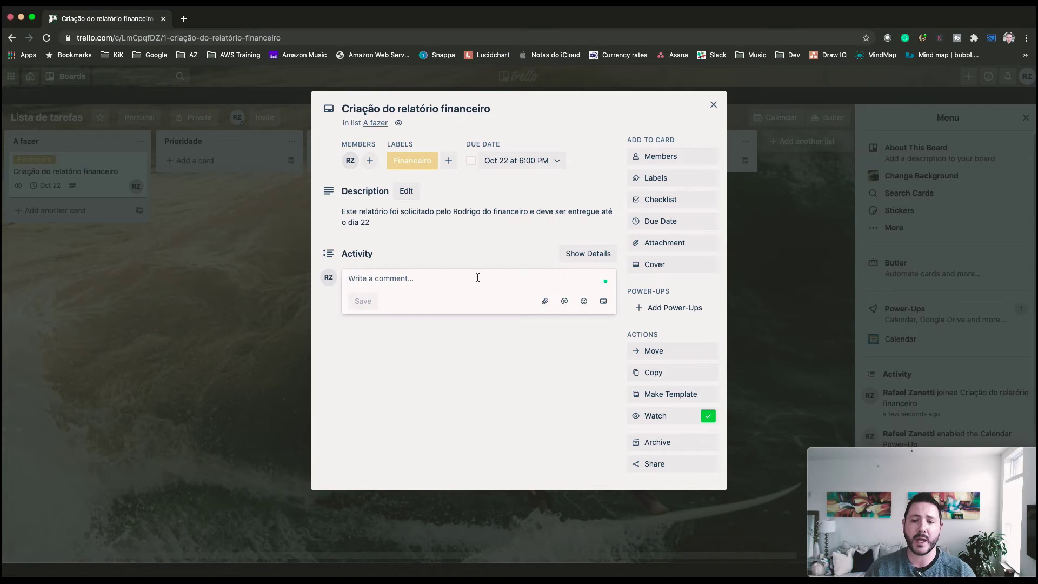
text(Este)
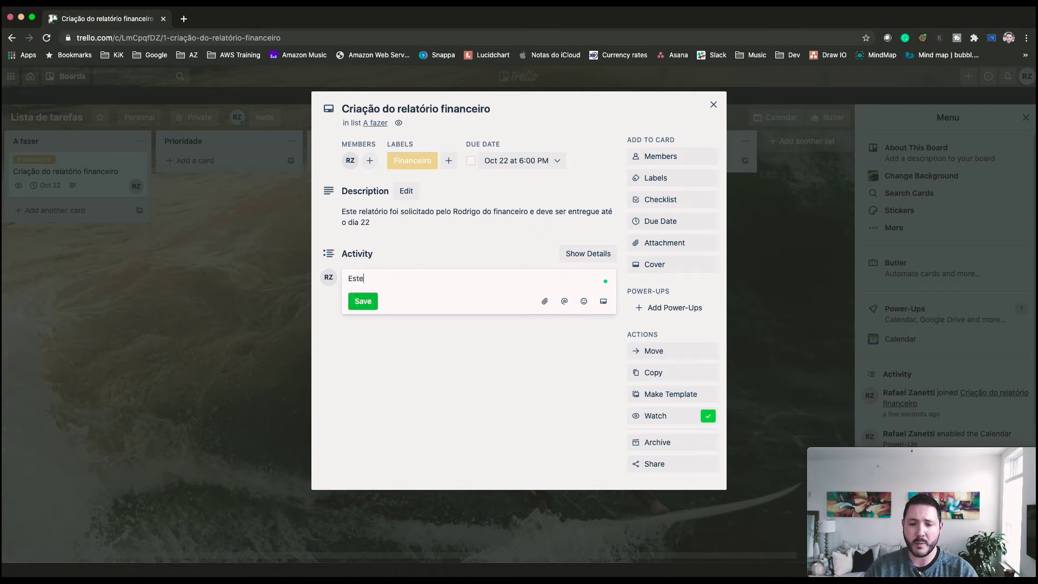
text( é um comentário)
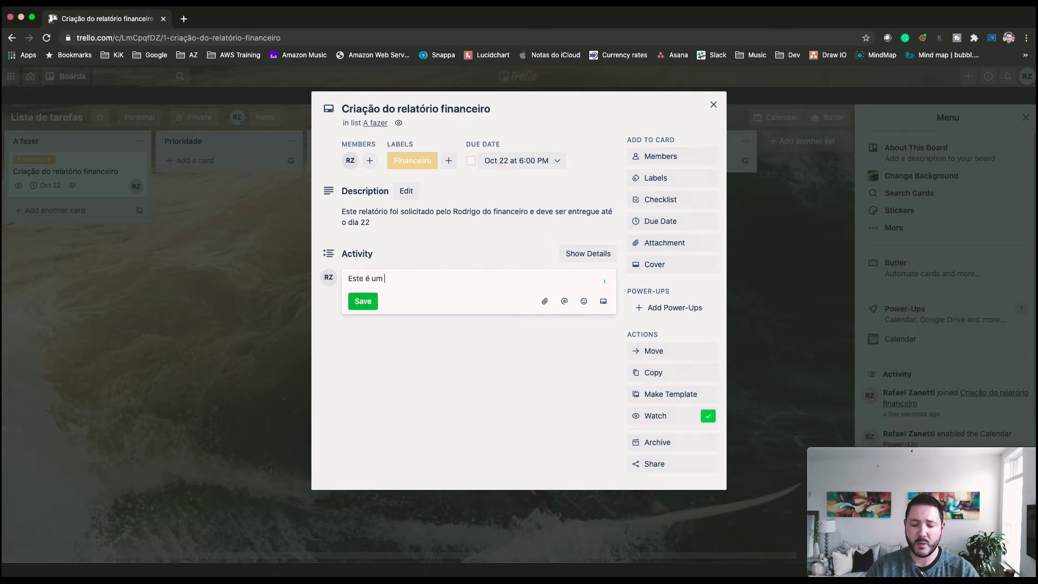
key(Return)
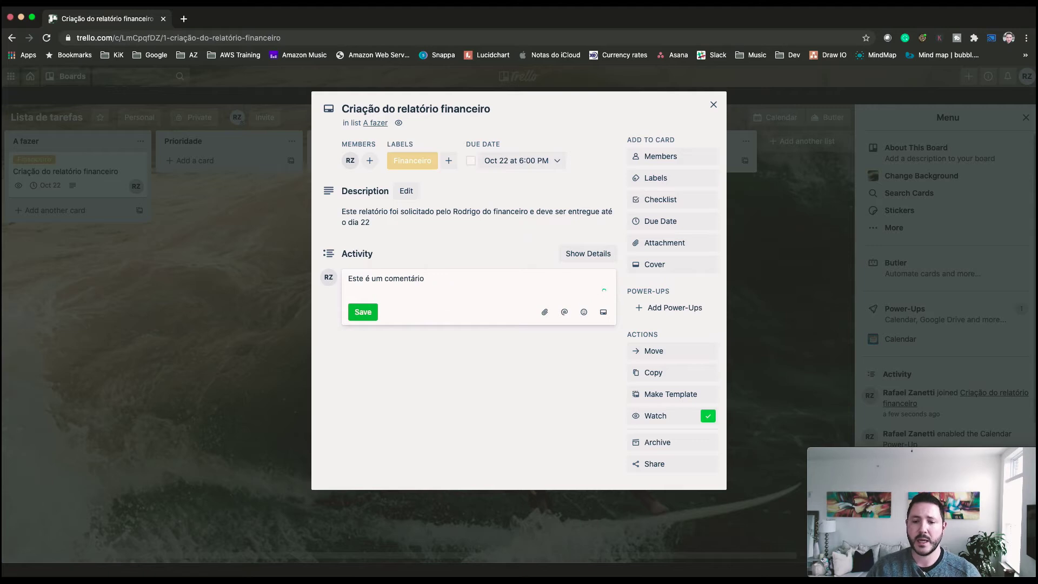
key(ctrl+Return)
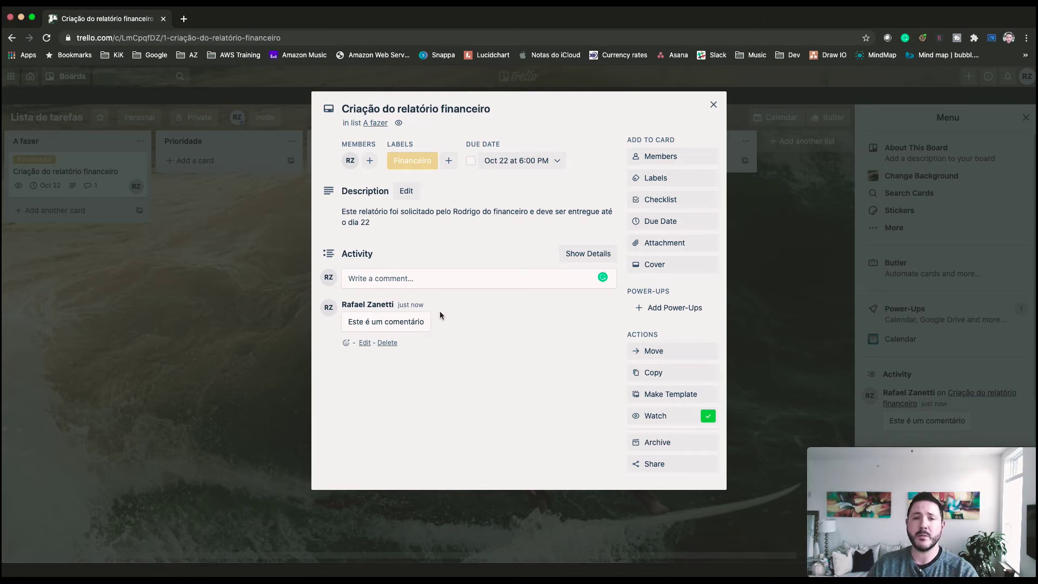
click(714, 107)
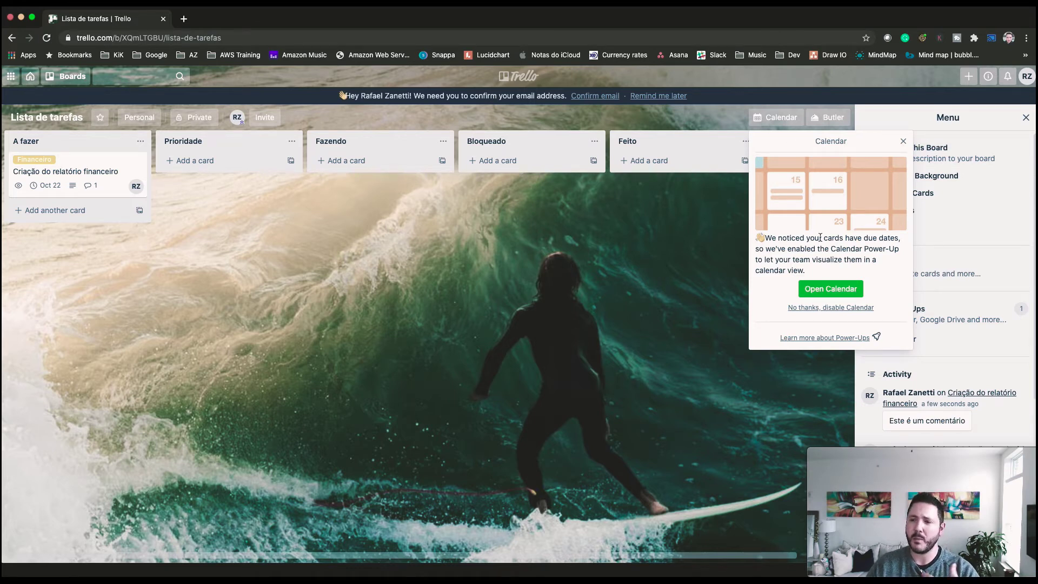
click(902, 142)
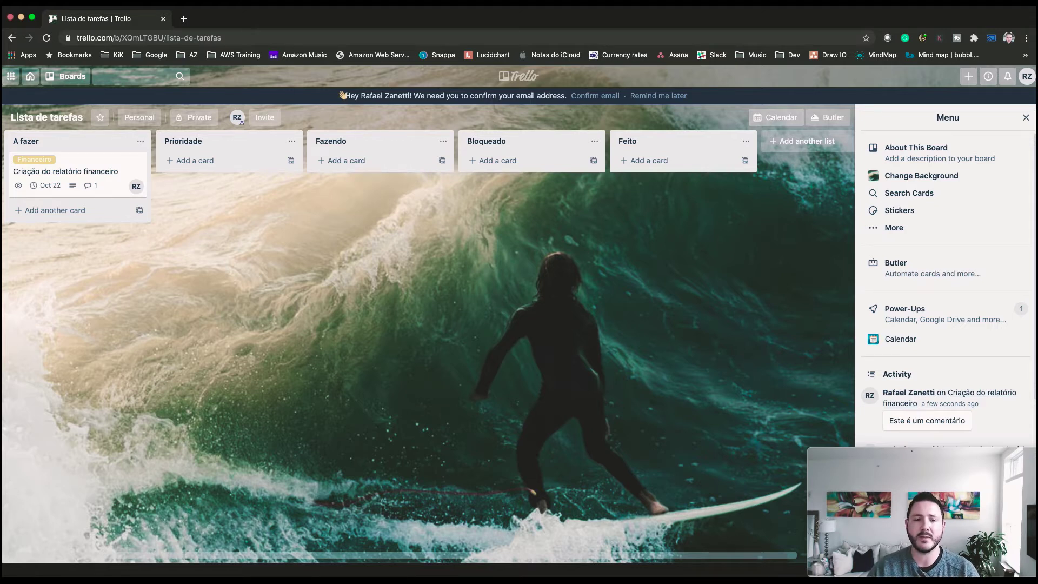
- Collapse the "Financeiro" label on the board card to a color bar and expand it again
click(42, 163)
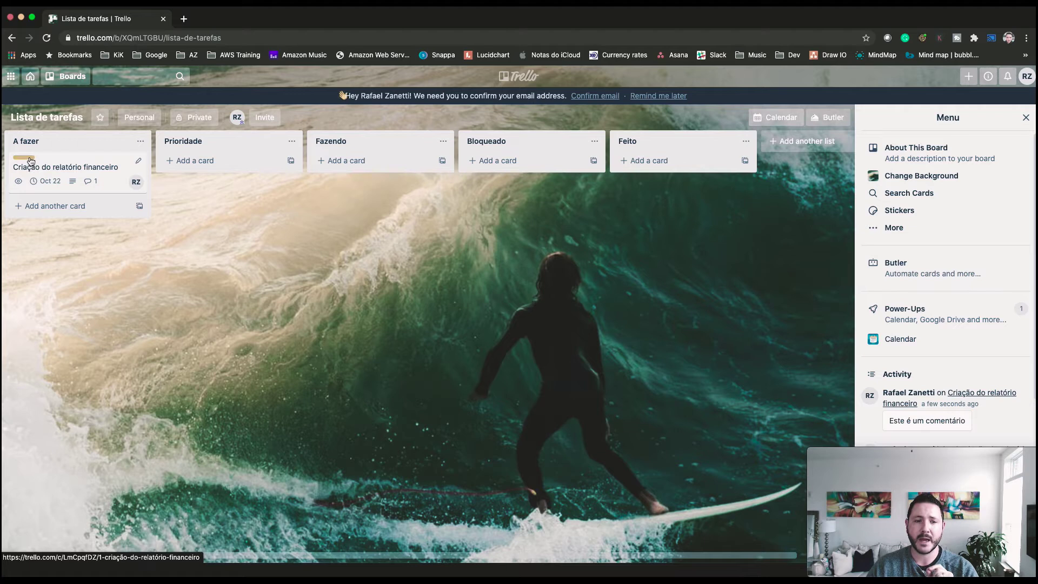
click(31, 160)
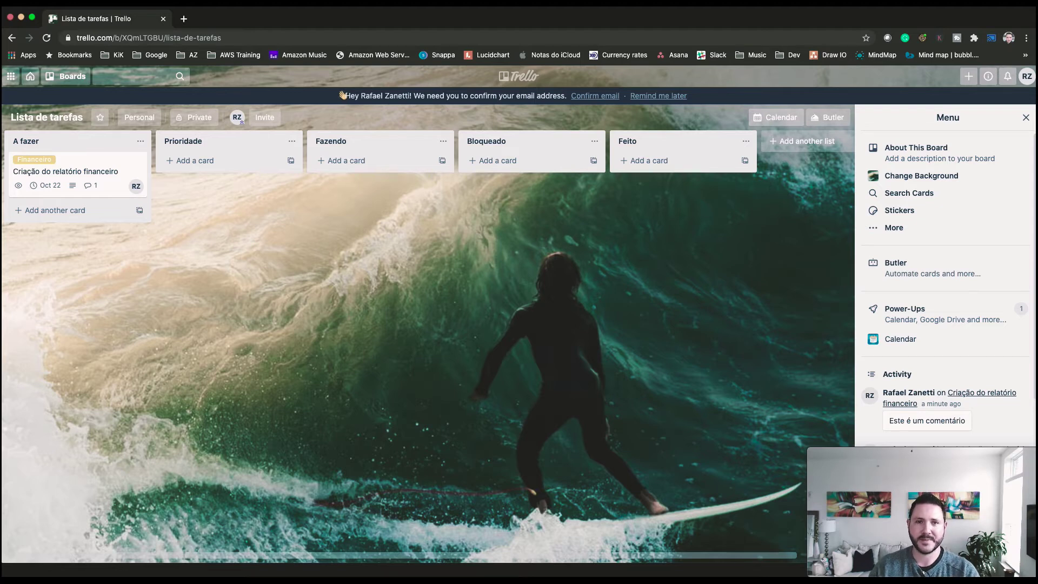
- Add a card titled "Responder sobre o preço do produto no e-mail para o CIO" to the "A fazer" list
click(55, 217)
text(Responder sobre o preço do produto no e-mail para o CIO)
key(Return)
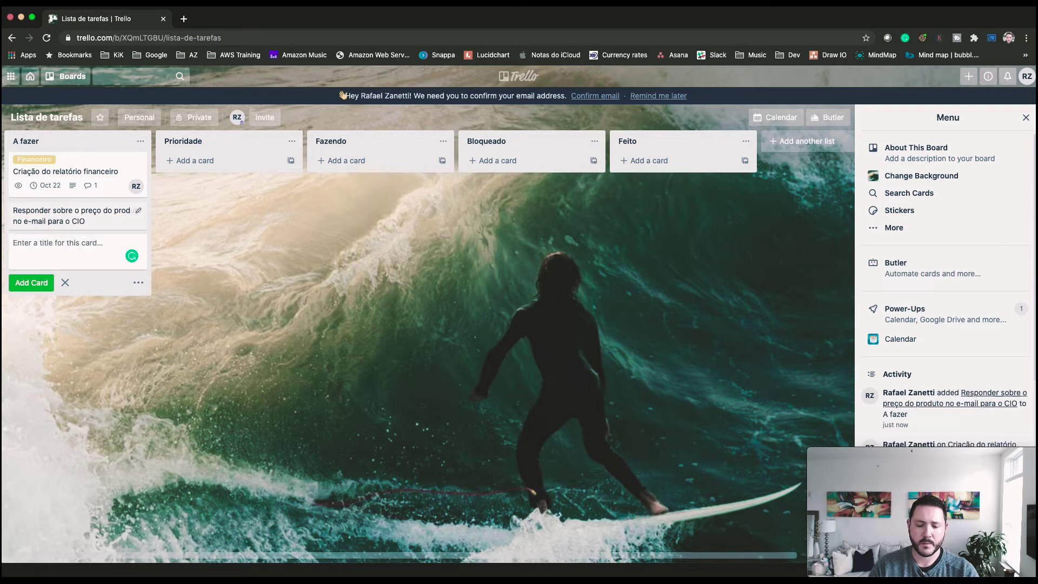
- Add a card titled "Criar documentação funcional da tela T02 Funcionalidade Adicionar no carrinho" to the "A fazer" list
text(Criar documentaç)
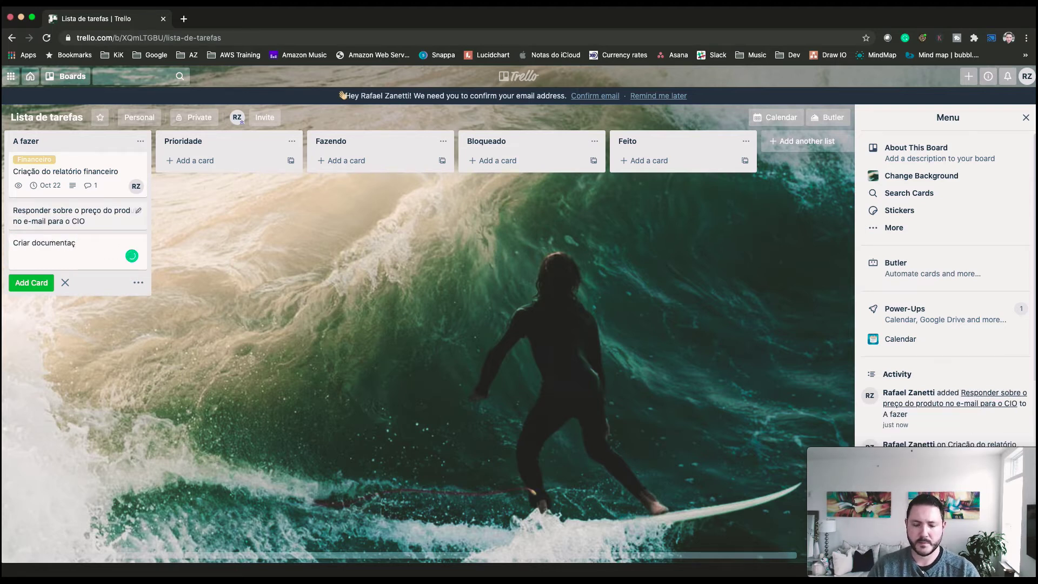
text(ão funcional da tela T02 Funcionalidade Adicionar no carrinho)
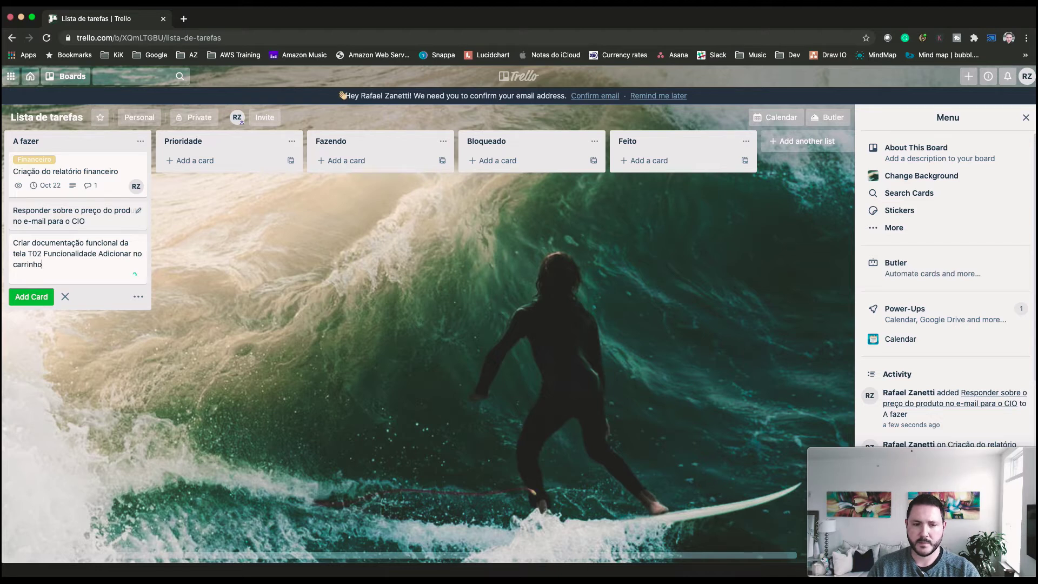
key(Return)
- Add a card titled "Criar plano de testes para a ferramenta "Peça on-line"" to the "A fazer" list
text(Criar plano de tes)
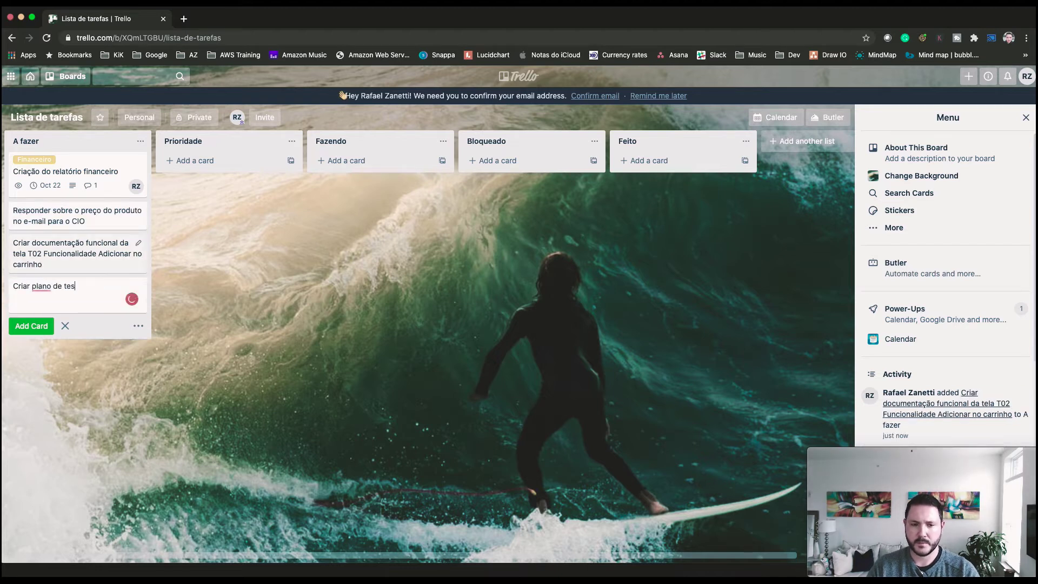
text(tes para a ferramenta "Peça on-line")
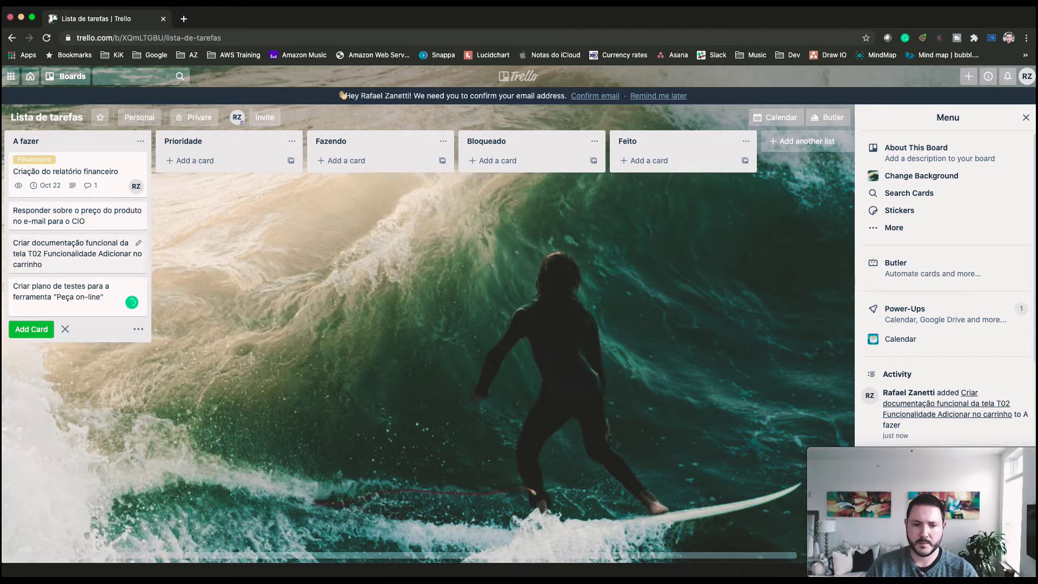
key(Return)
- Enter a card titled "Executar testes funcionais na ferramenta de vendas, Funcionalidade "Adicionar corretor"" in the "A fazer" list
text(Executar tese)
key(BackSpace)
text(tes )
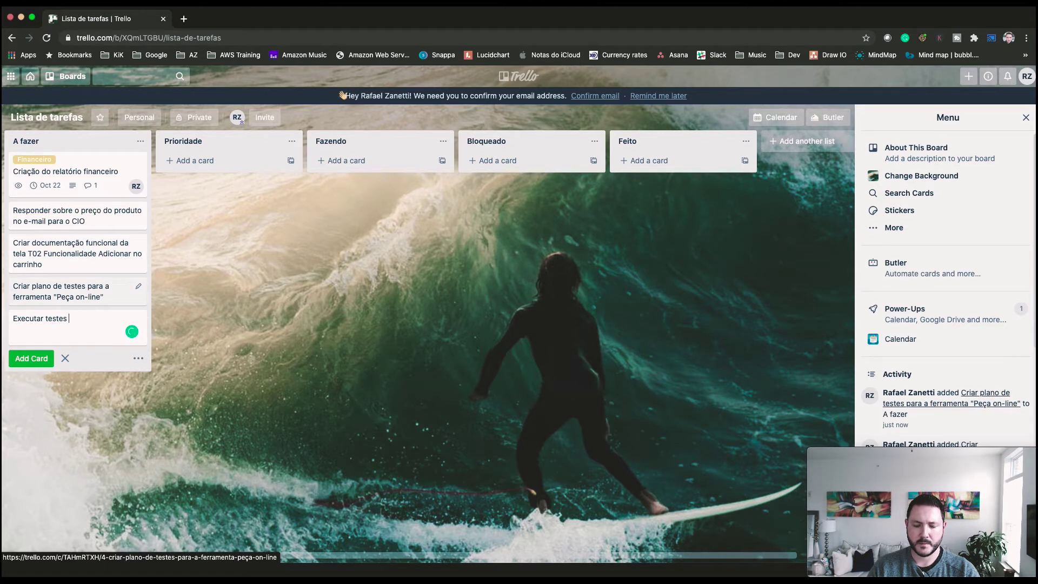
text(funcionais na ferramenta de vendas, Funcionalidade "A)
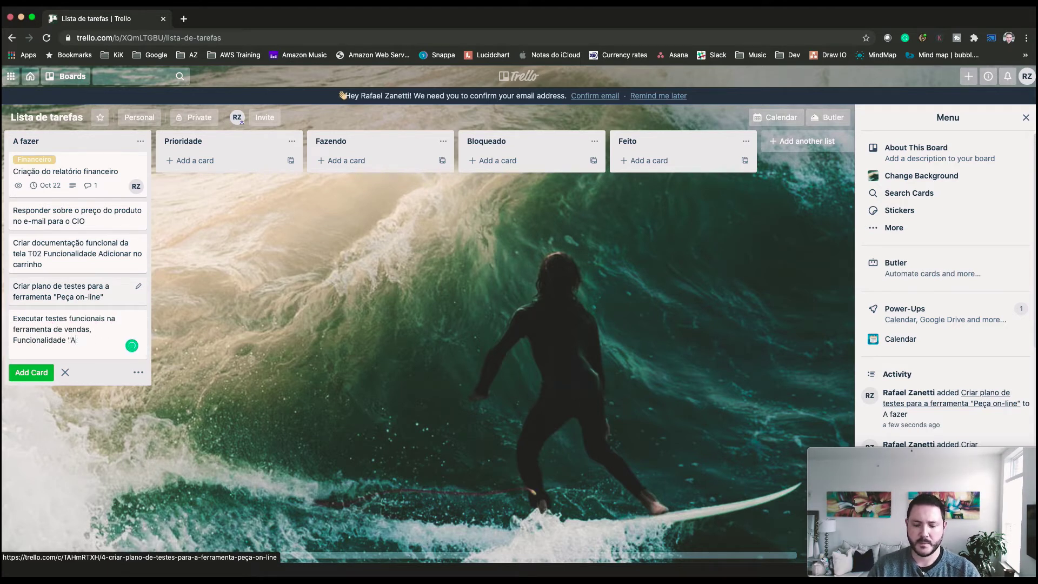
text(dicionar corretor")
- Put quotation marks around "Adicionar no carrinho" in the title of the functional documentation card
click(109, 259)
click(628, 109)
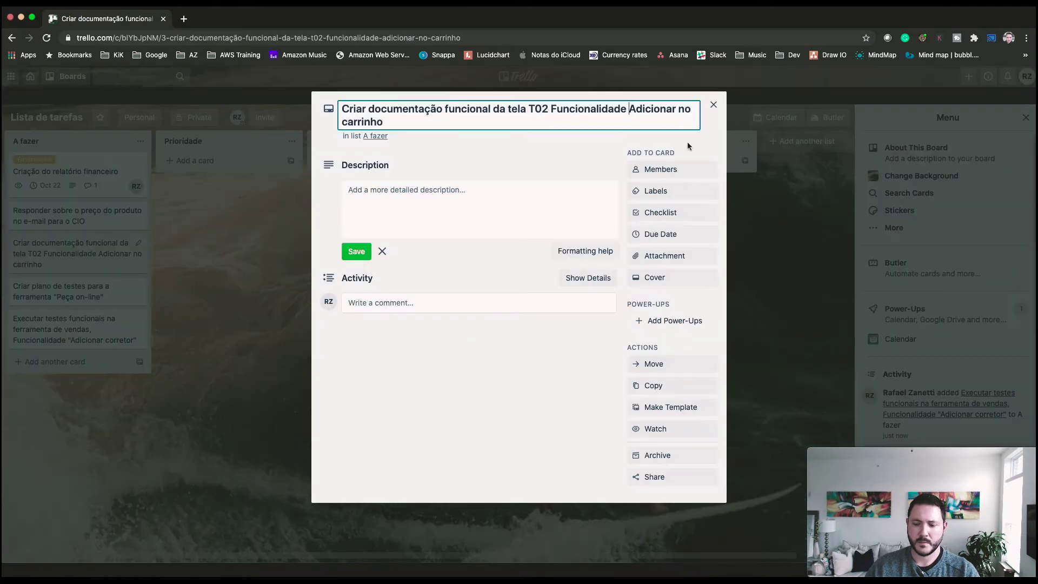
text(")
key(Down)
text(")
- Name the blue label "Análise de sistemas" and apply it to the functional documentation card
click(655, 191)
click(775, 374)
text(Análise de sistemas)
key(Return)
click(751, 377)
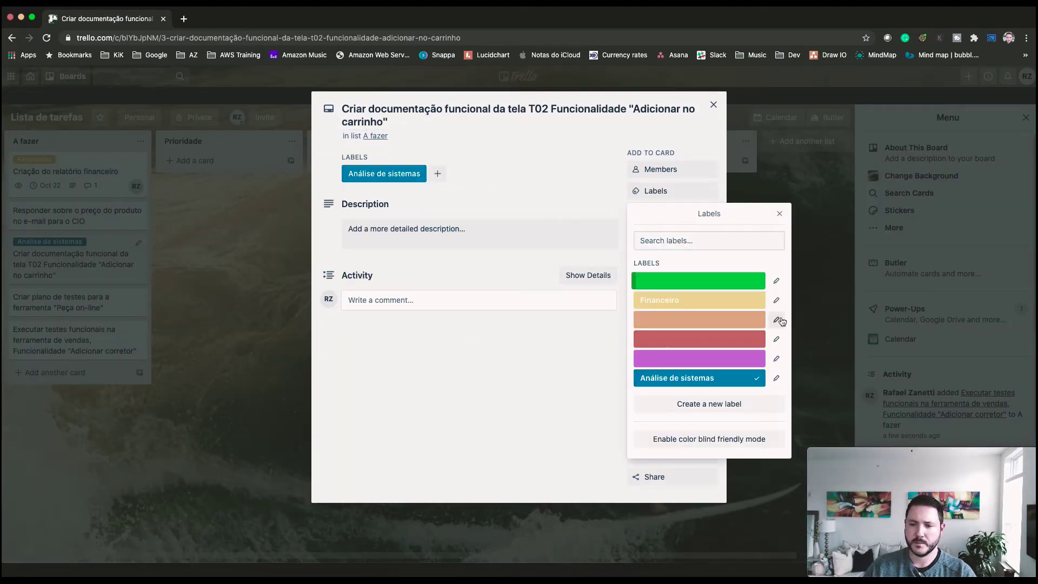
- Name the red label "Diretoria" and close the functional documentation card
click(776, 339)
text(Diretoria)
click(654, 367)
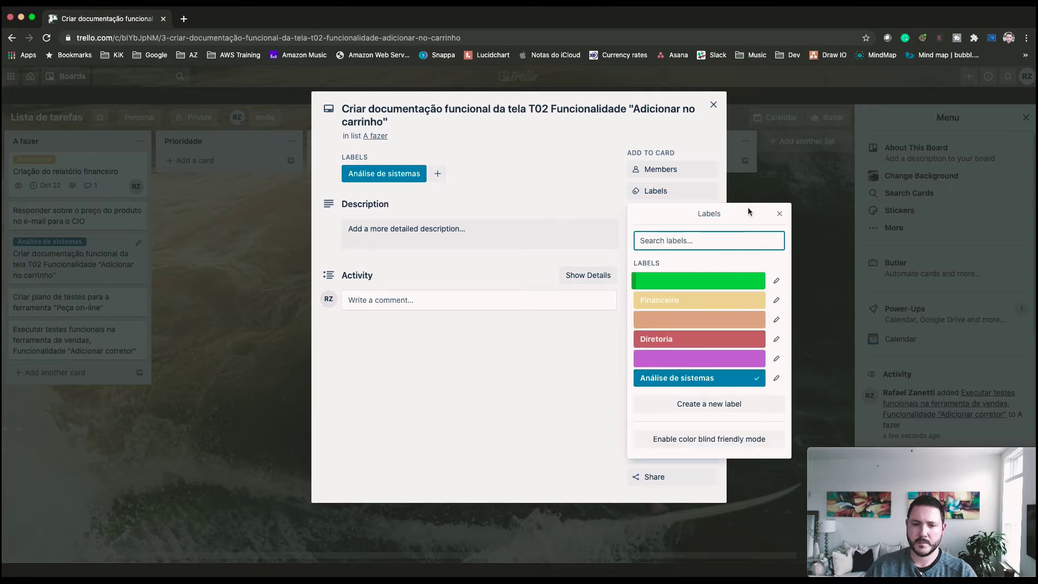
click(780, 213)
click(714, 104)
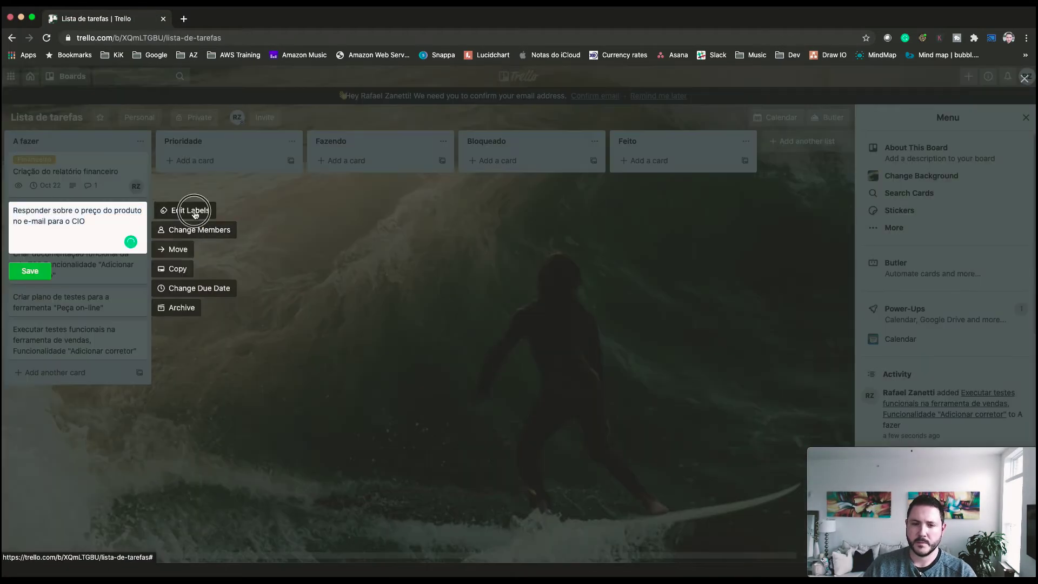
- Label the CIO e-mail card "Diretoria", and the "Criar plano de testes" and "Executar testes funcionais" cards "Análise de sistemas"
click(32, 282)
click(139, 307)
click(199, 310)
click(247, 265)
click(32, 379)
click(138, 351)
click(184, 351)
click(232, 265)
click(37, 420)
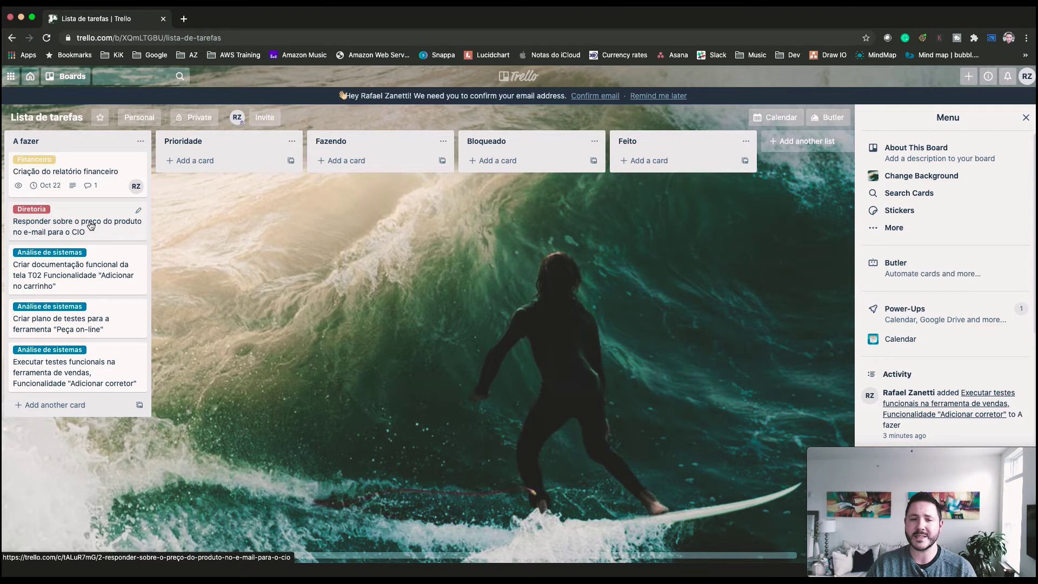
- Move the CIO e-mail card and the "Criar plano de testes" card from "A fazer" to "Prioridade", in that order
drag(90, 224, 235, 170)
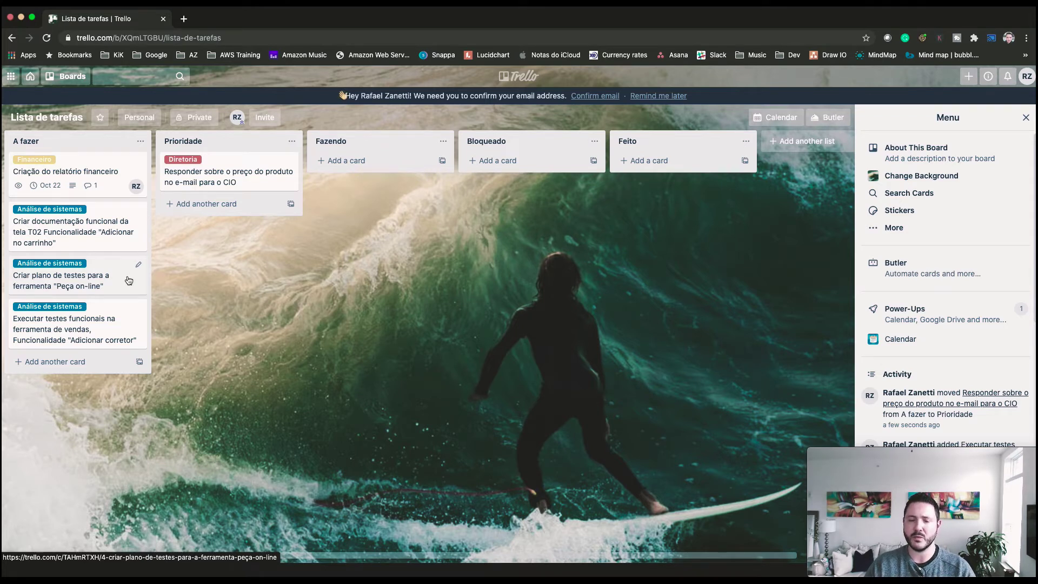
drag(116, 281, 253, 225)
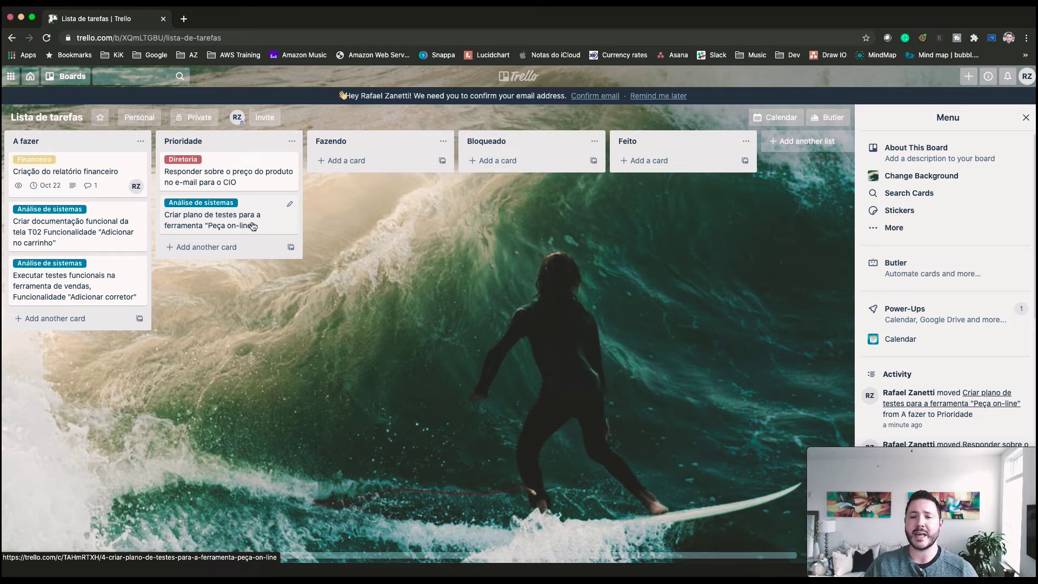
- Try the "Criar plano de testes" card in "Fazendo", return it to "Prioridade", and move the CIO e-mail card to "Fazendo" instead
drag(252, 226, 367, 169)
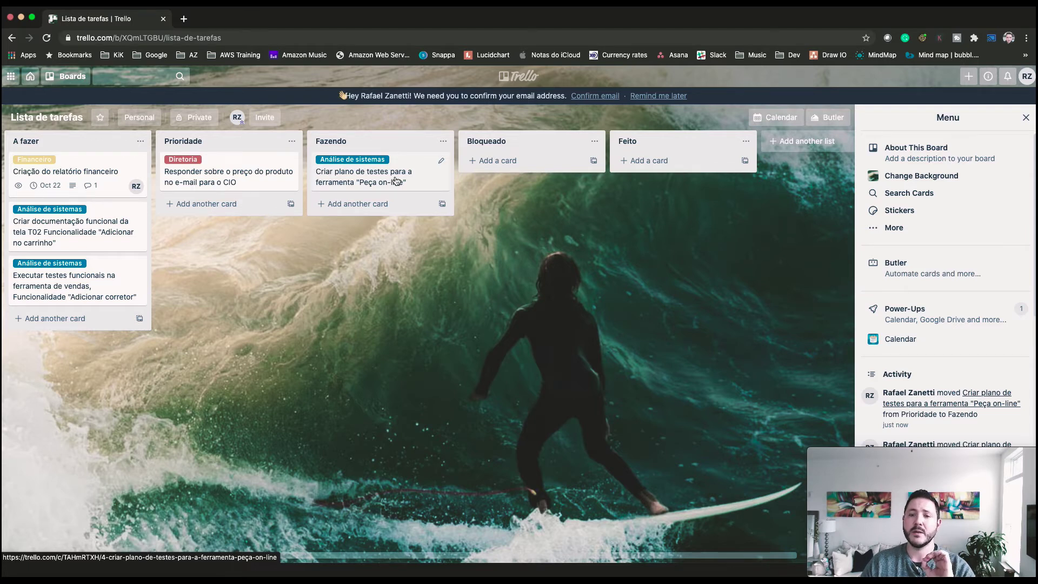
drag(395, 177, 371, 160)
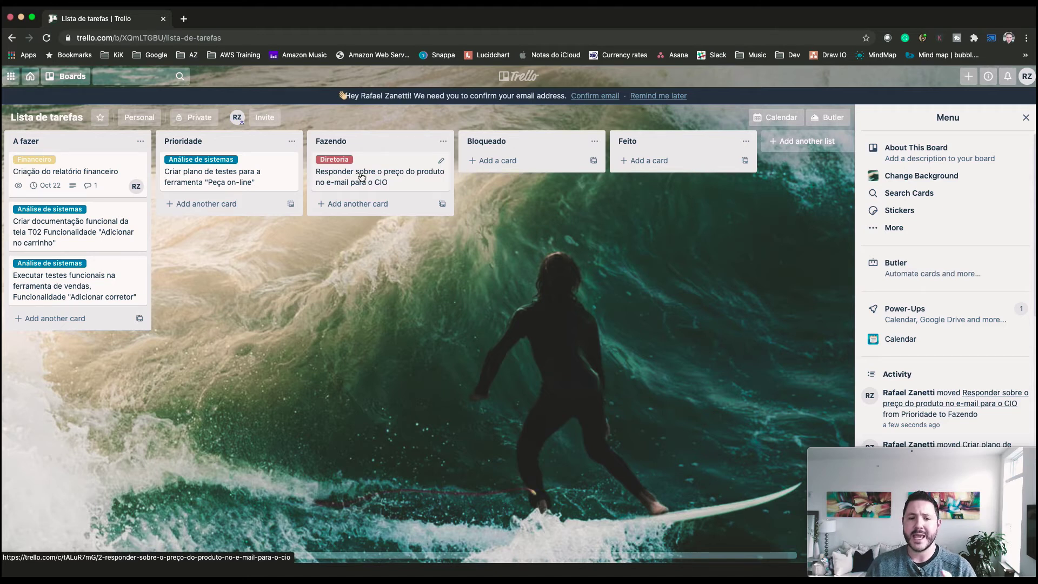
- Add a comment beginning "Solicitar informações do" plus the colleague's name to the "Executar testes funcionais" card, save it, and close the card
click(120, 285)
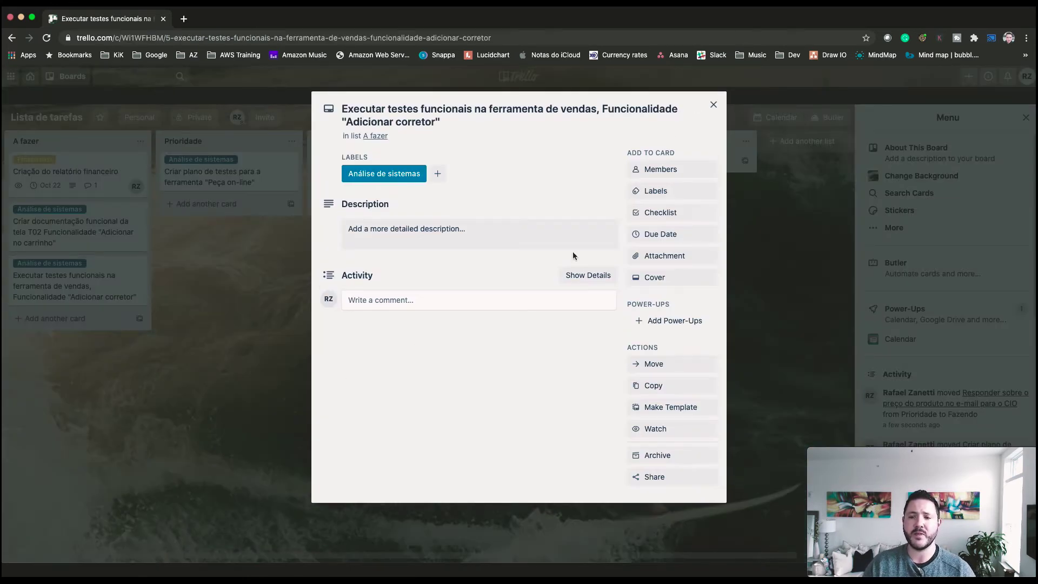
click(496, 301)
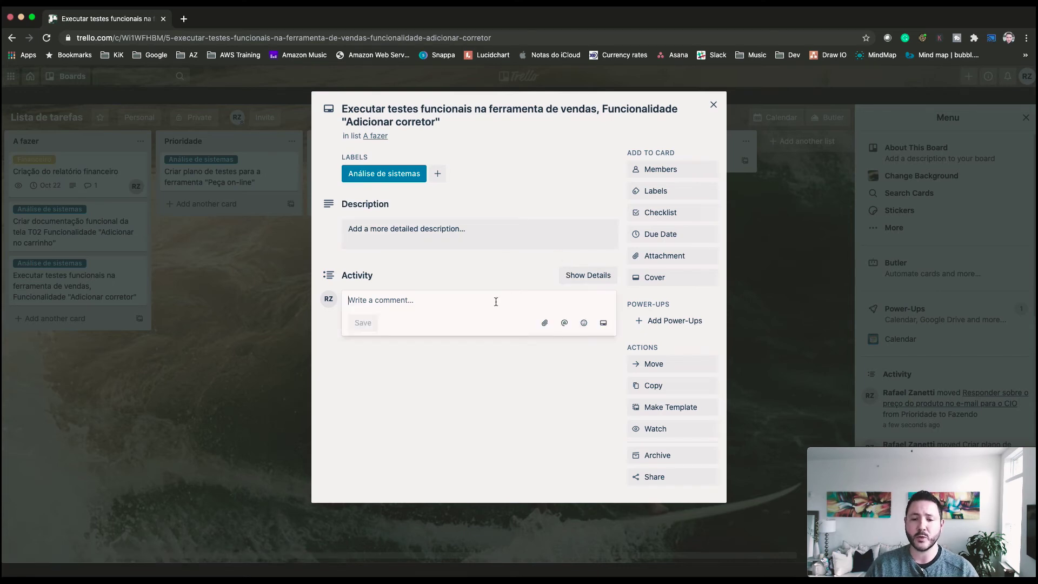
text(Sol)
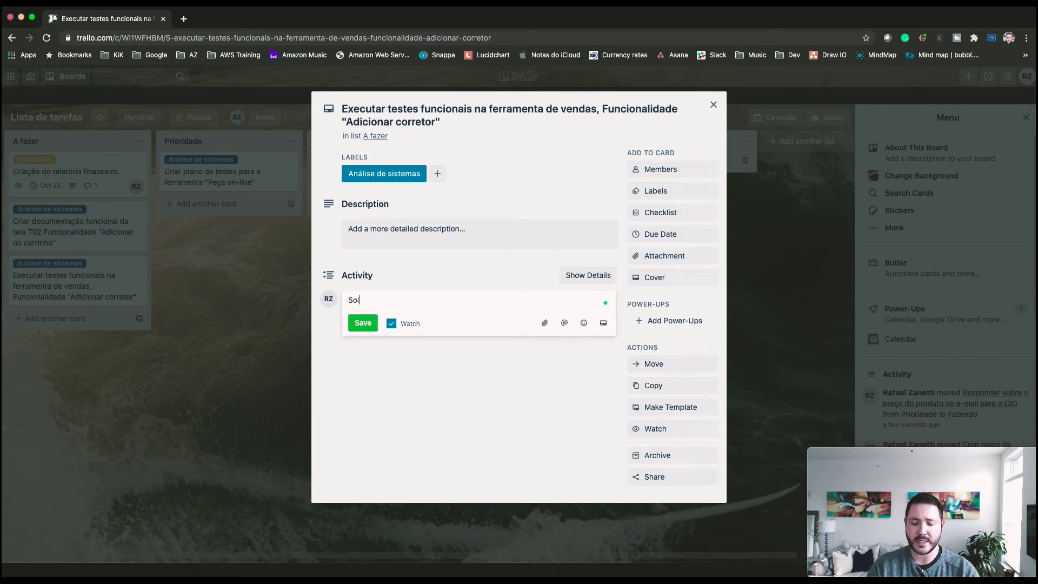
text(icita)
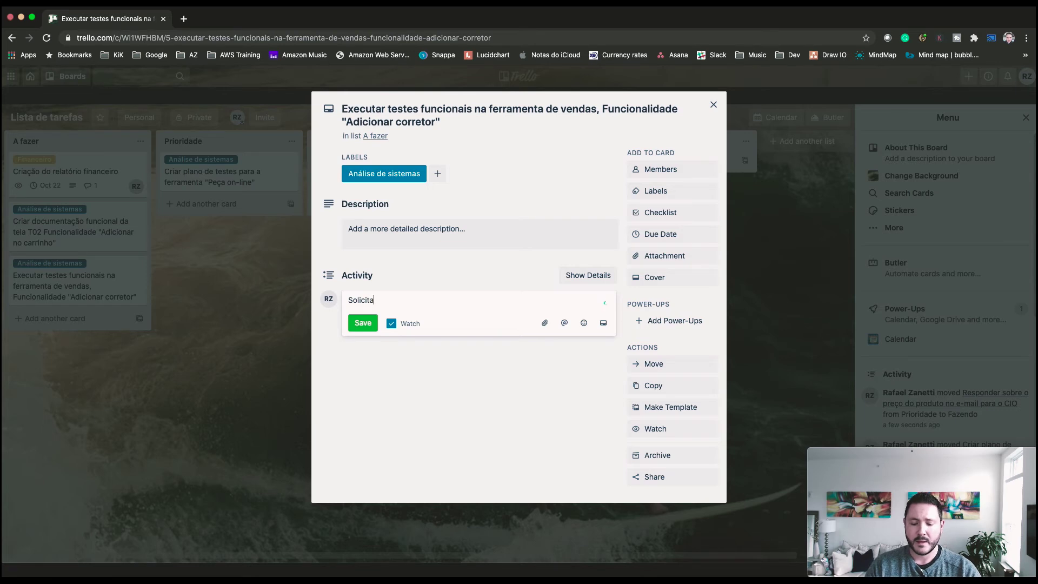
text(r informações )
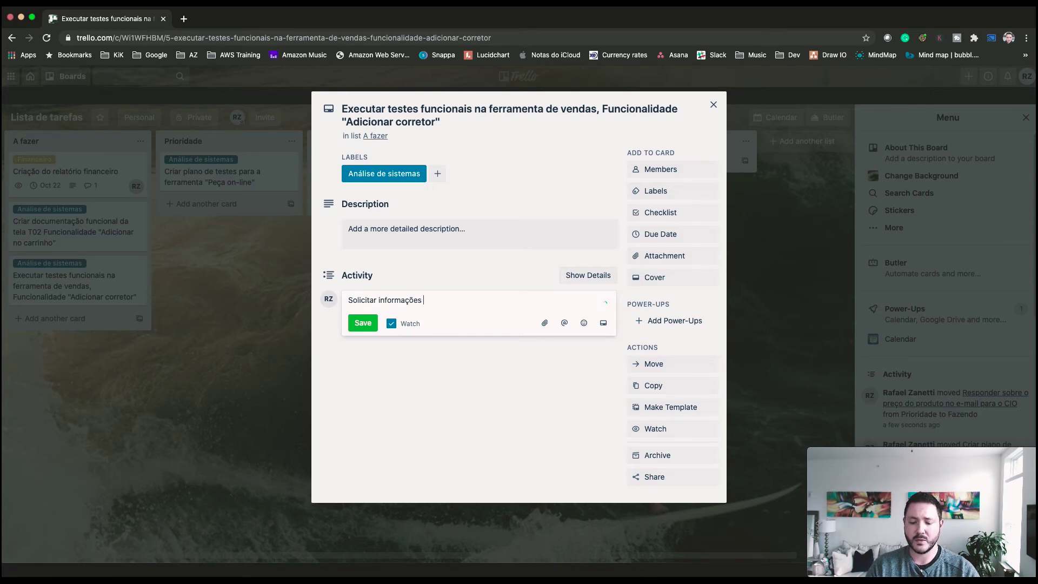
text(do Murilo)
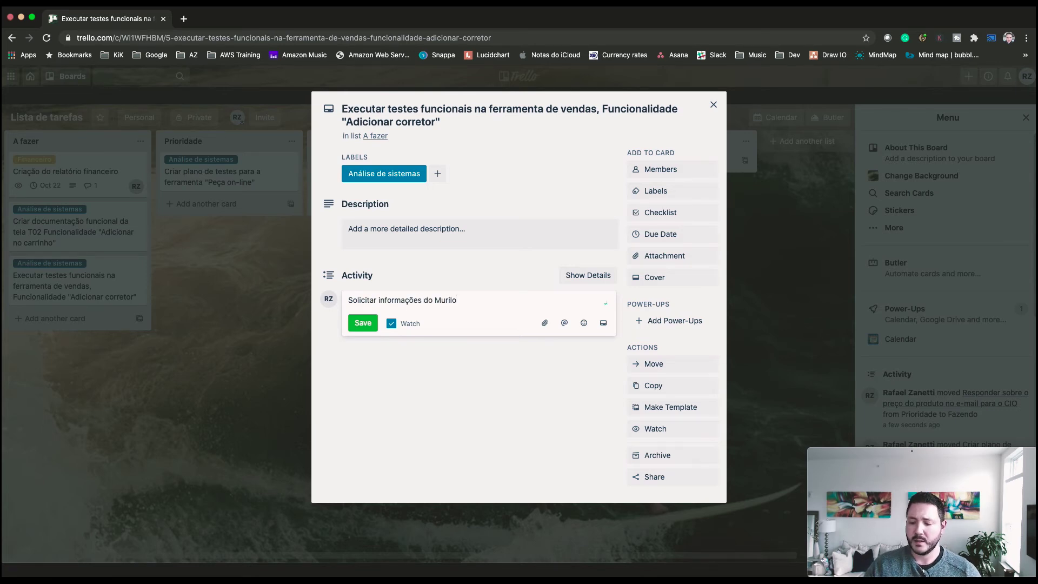
click(349, 324)
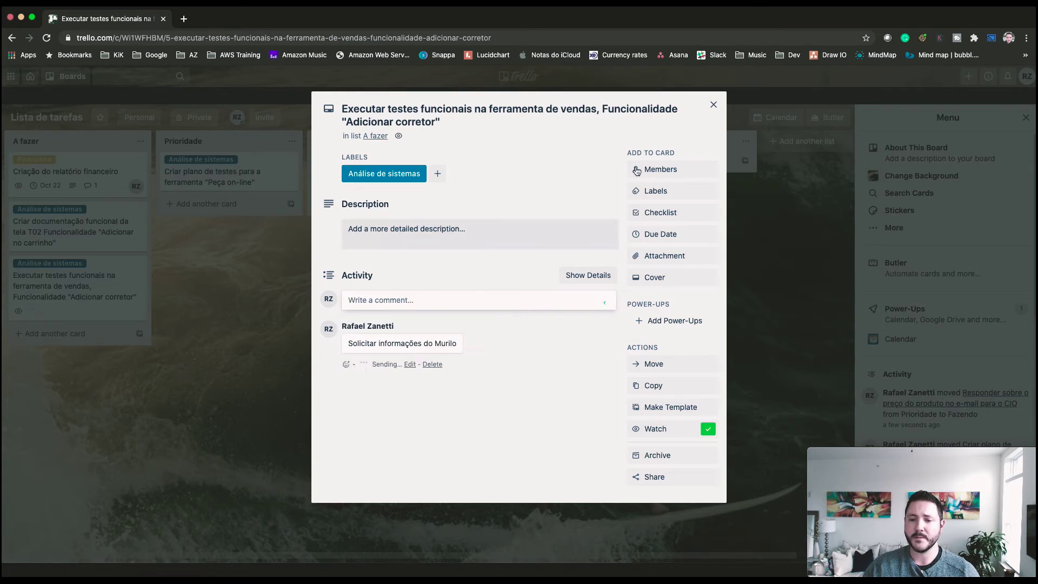
click(713, 105)
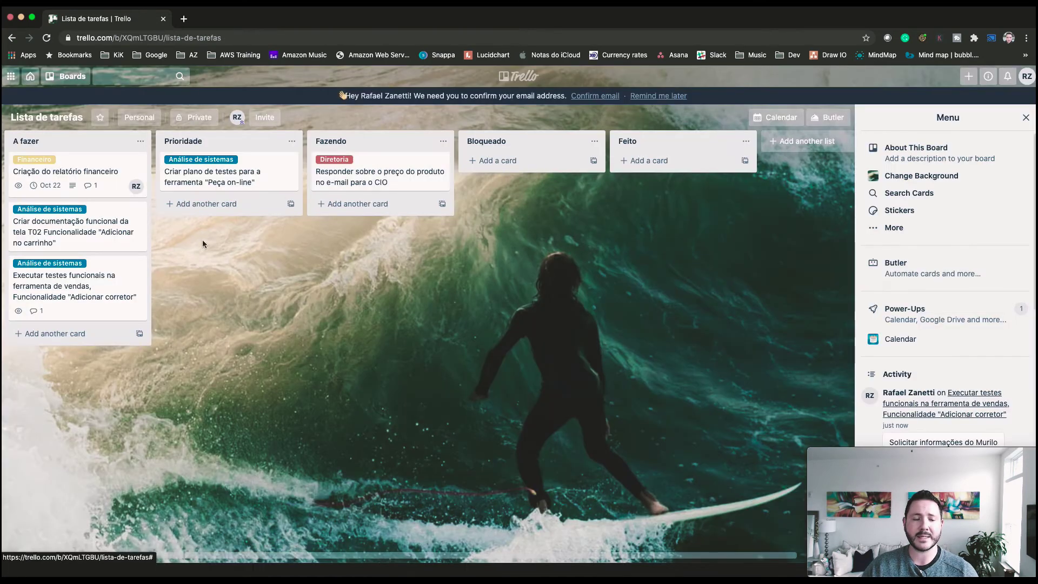
- Move the "Executar testes funcionais" card from "A fazer" to "Bloqueado" and review its comment
drag(79, 270, 532, 184)
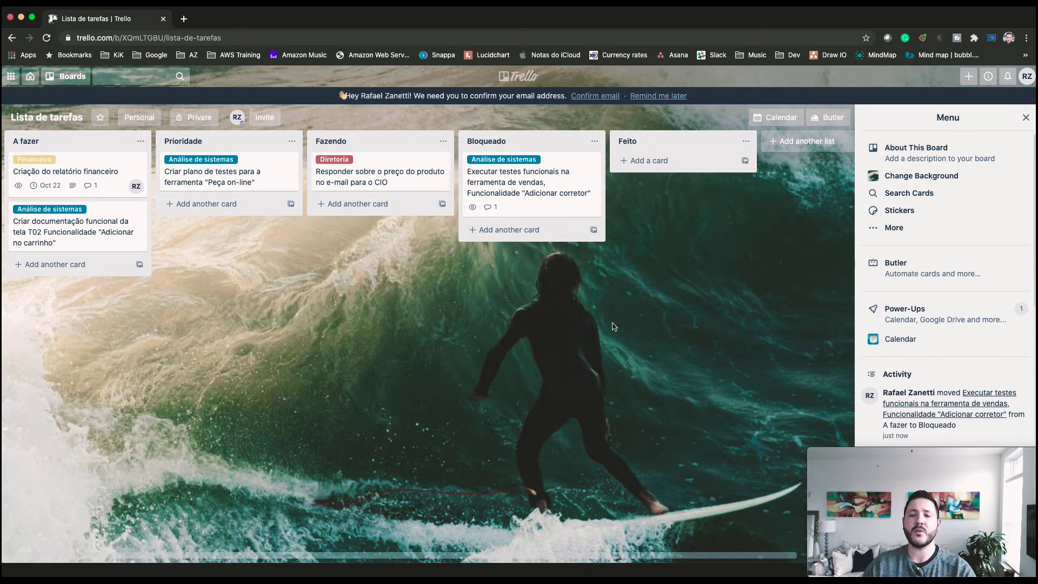
click(540, 203)
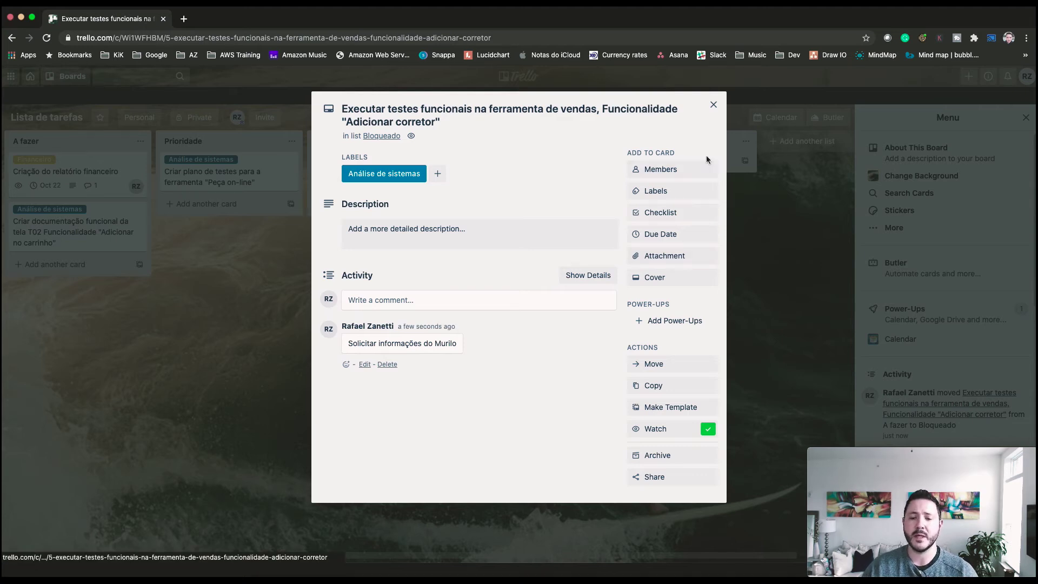
click(715, 104)
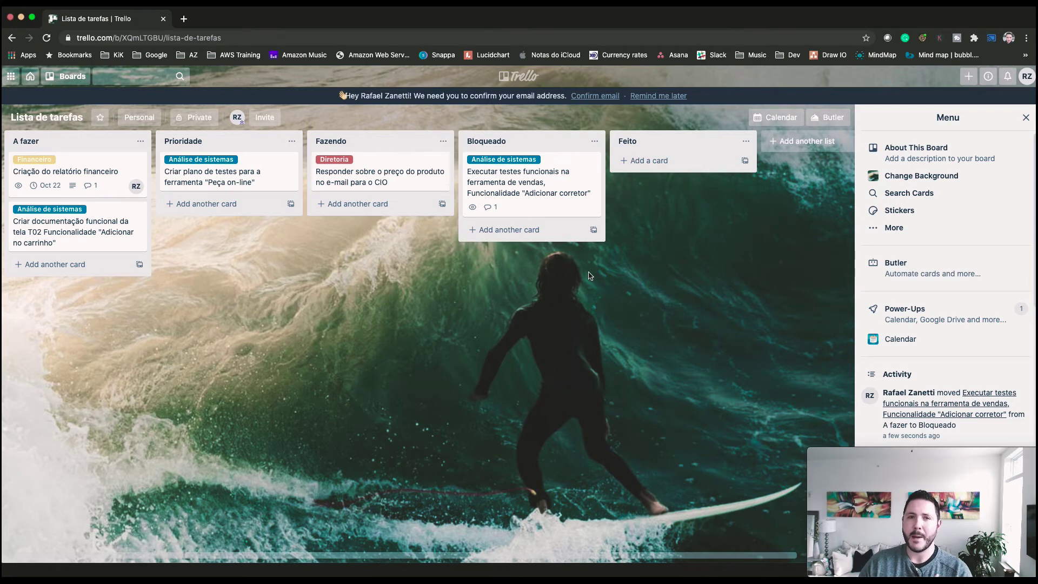
- Give the CIO e-mail card in "Fazendo" a due date of October 8, 2020 at 6:00 PM and close the card
click(382, 177)
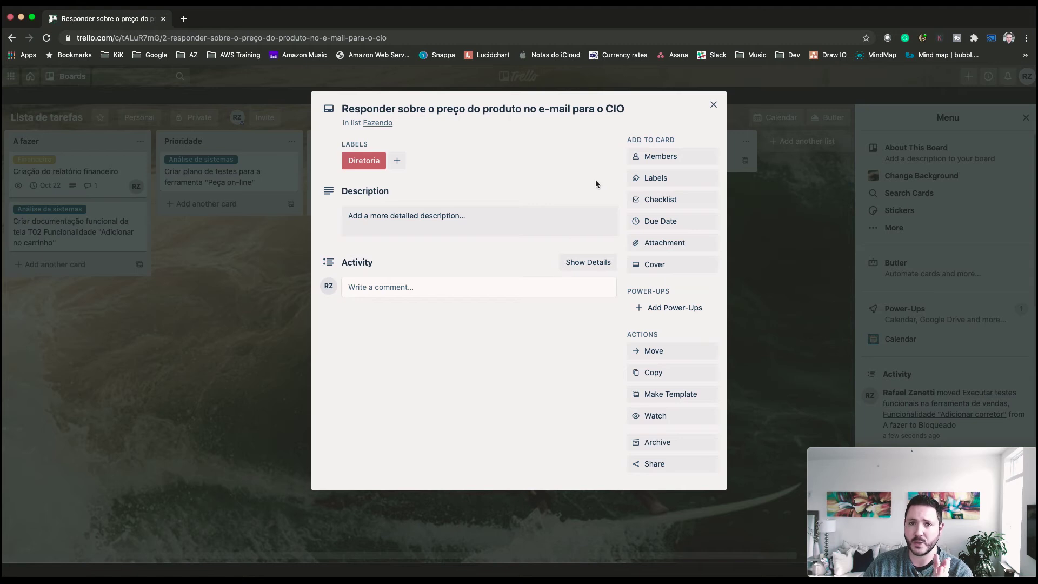
click(672, 221)
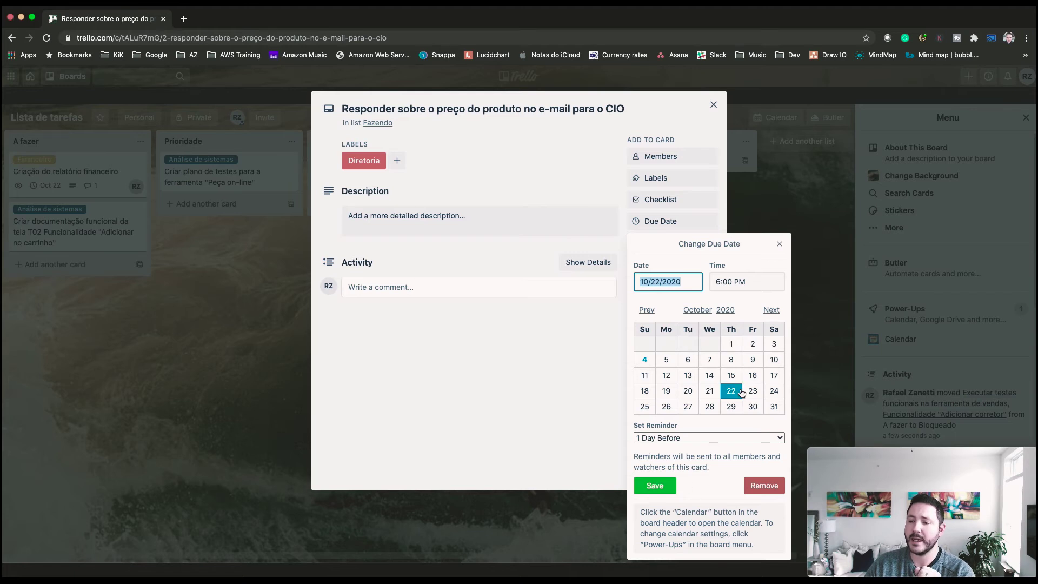
click(731, 360)
click(660, 485)
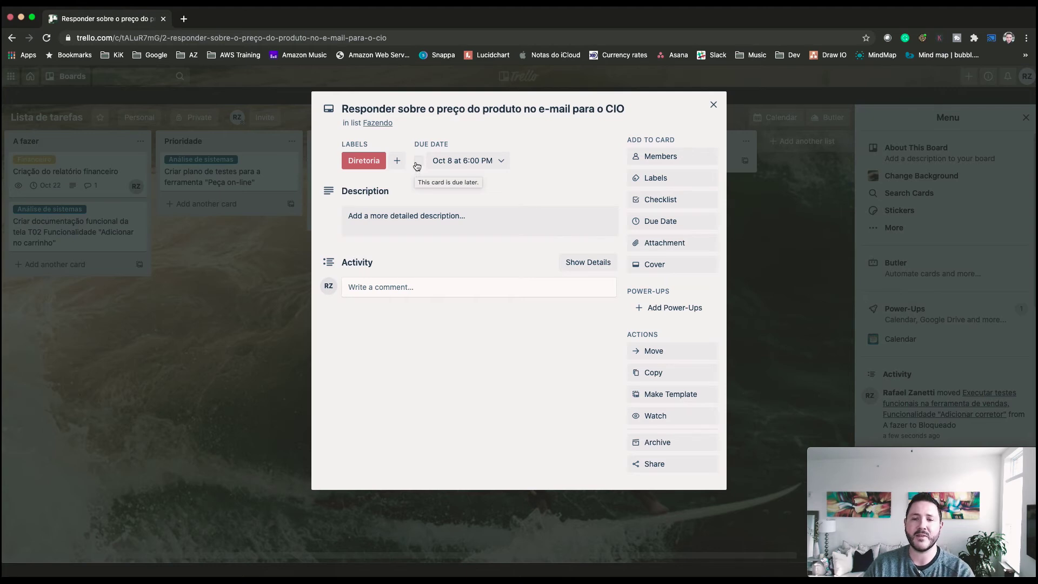
click(712, 106)
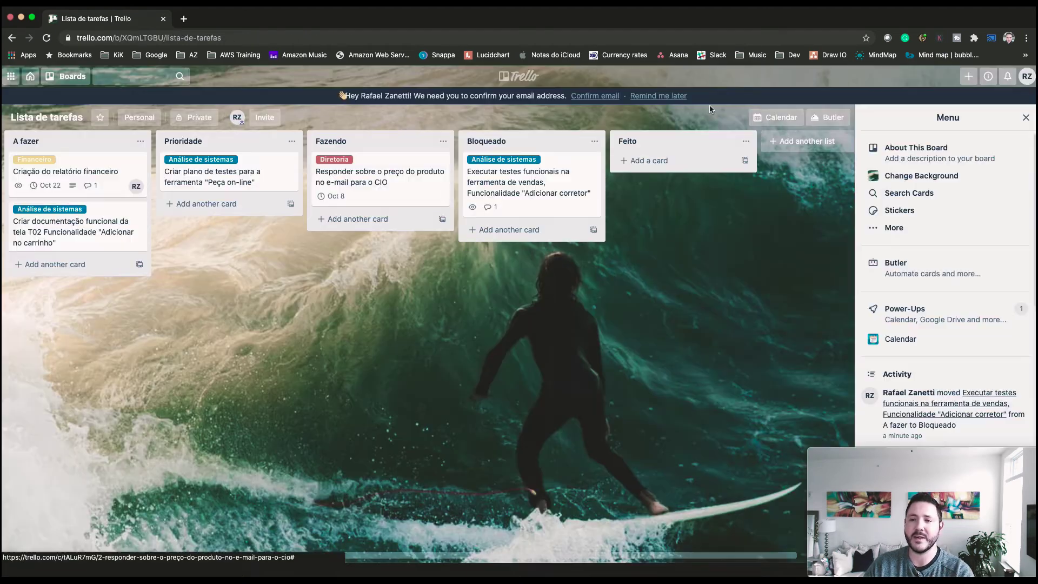
- Mark the CIO e-mail card's due date as complete and move the card from "Fazendo" to "Feito"
click(342, 194)
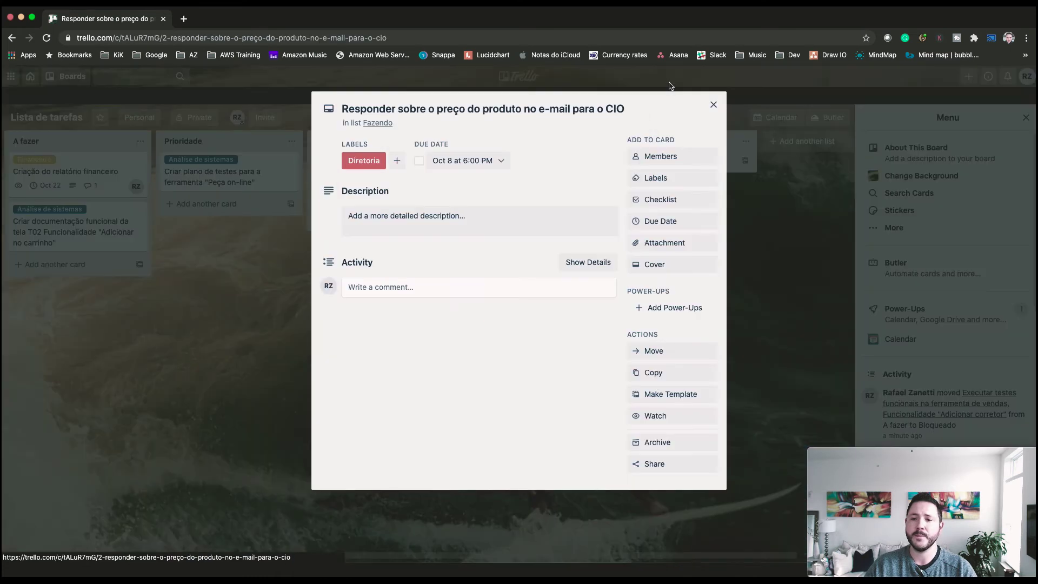
click(419, 162)
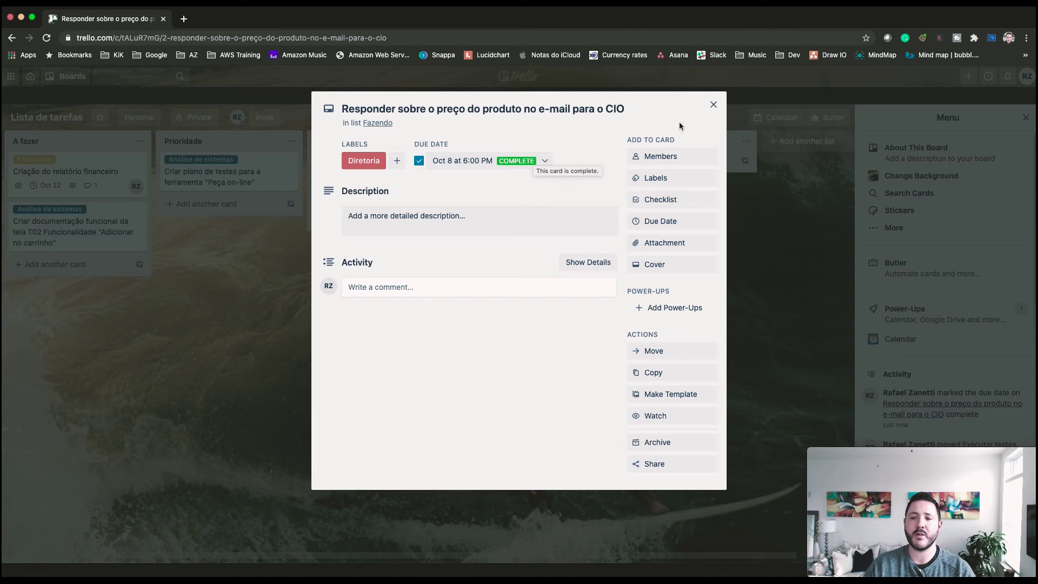
click(713, 104)
drag(382, 183, 672, 172)
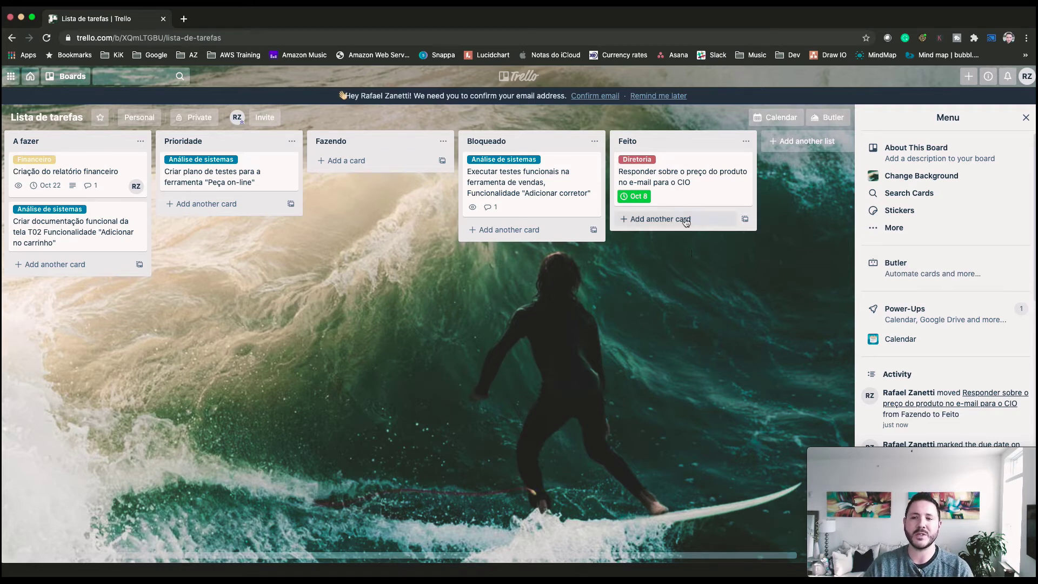
click(683, 201)
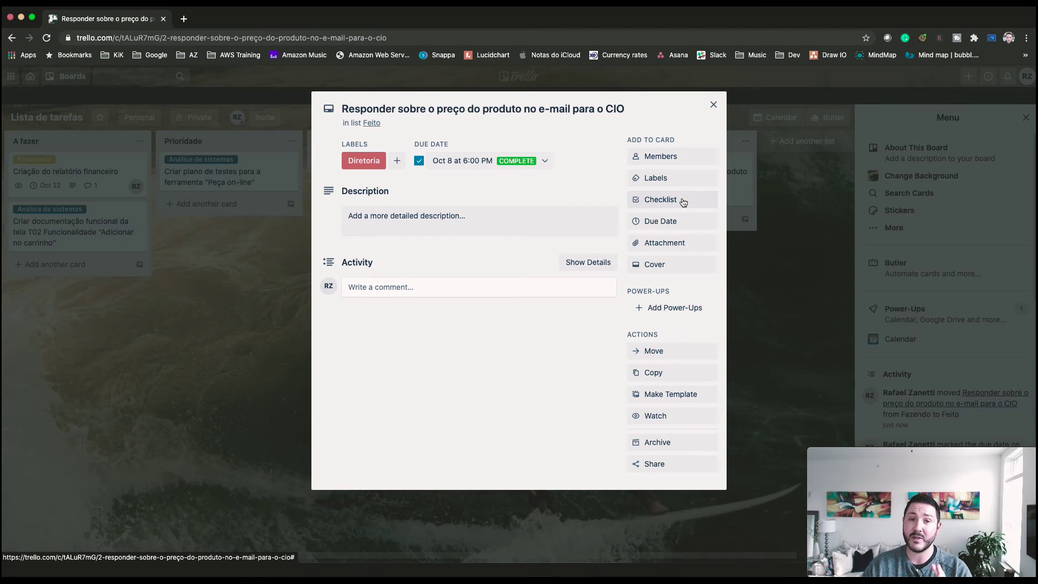